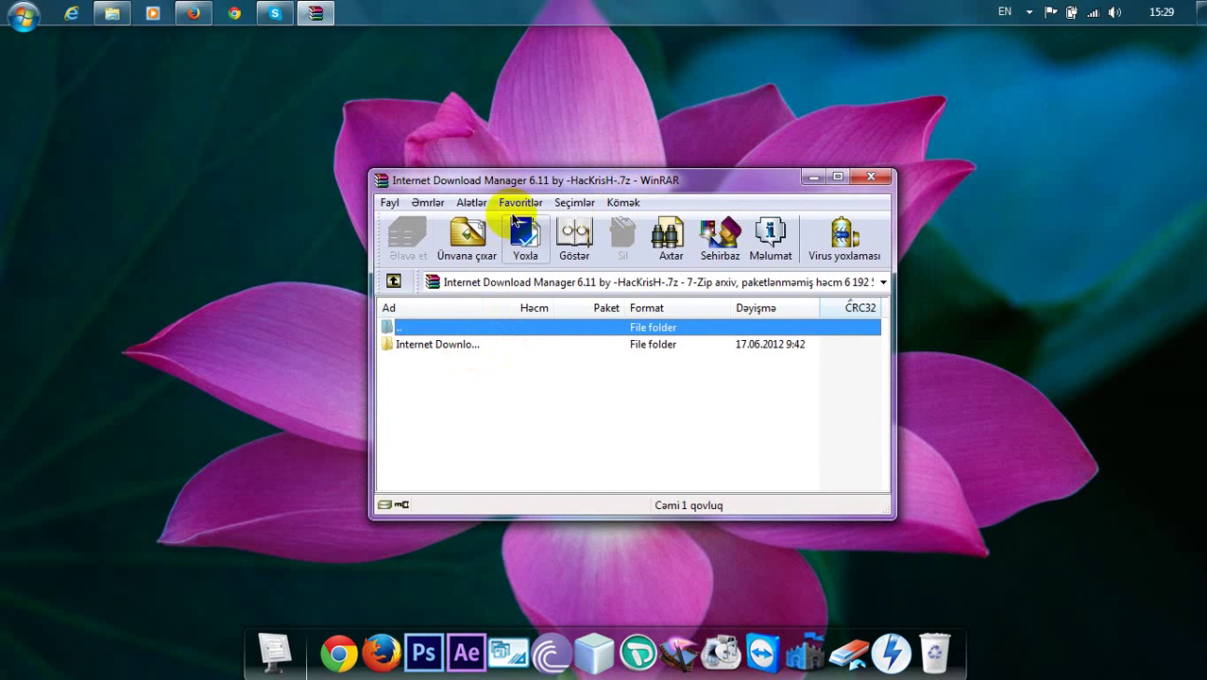
# Step: Open the Internet Download Manager folder inside the archive and run the idman611.exe installer
pyautogui.moveTo(515, 181); pyautogui.dragTo(518, 148)
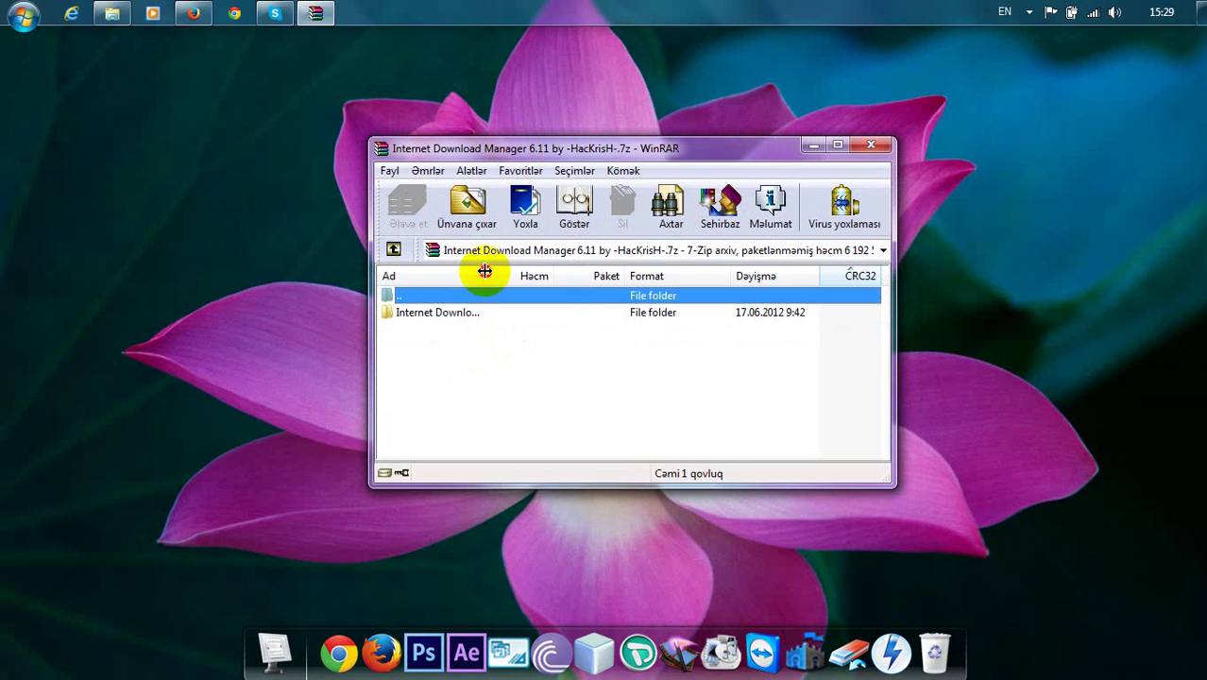
pyautogui.doubleClick(461, 312)
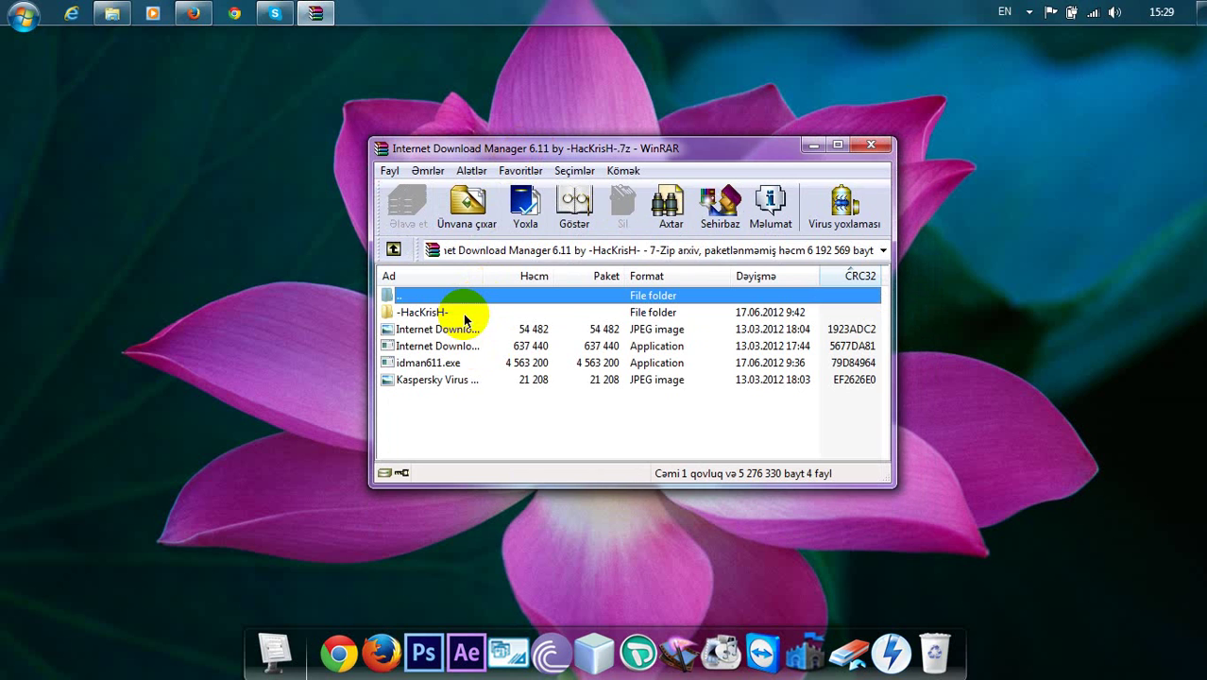
pyautogui.click(455, 351)
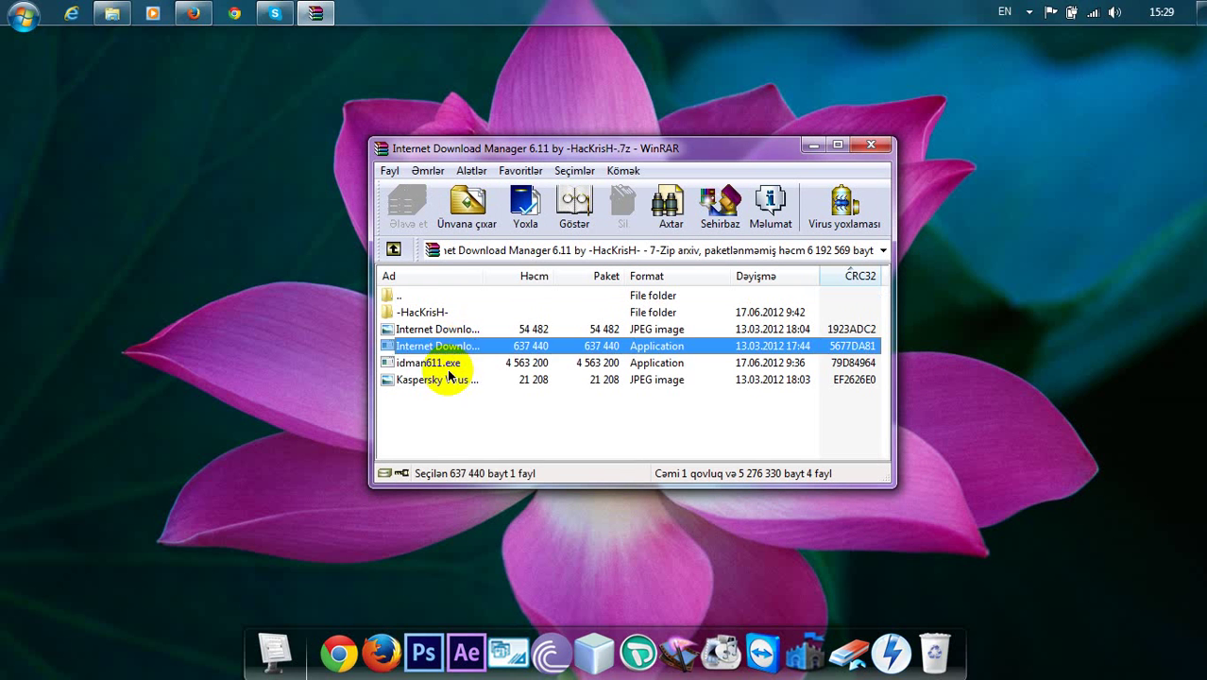
pyautogui.click(451, 367)
pyautogui.click(446, 346)
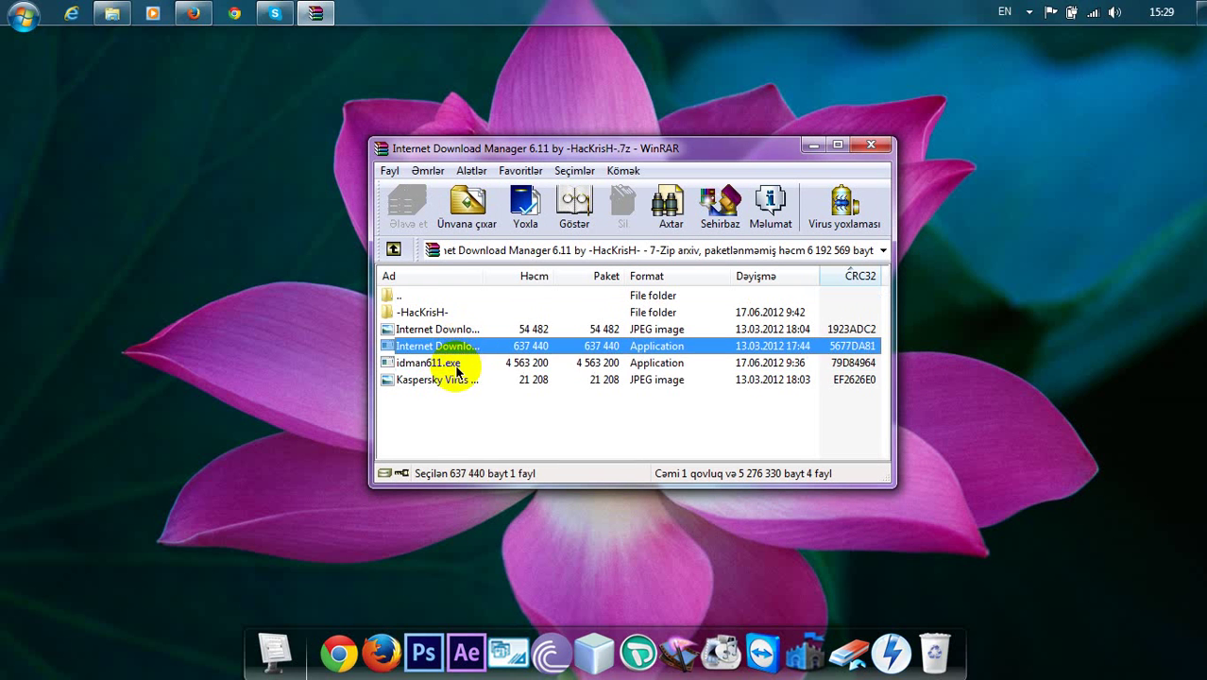
pyautogui.click(449, 364)
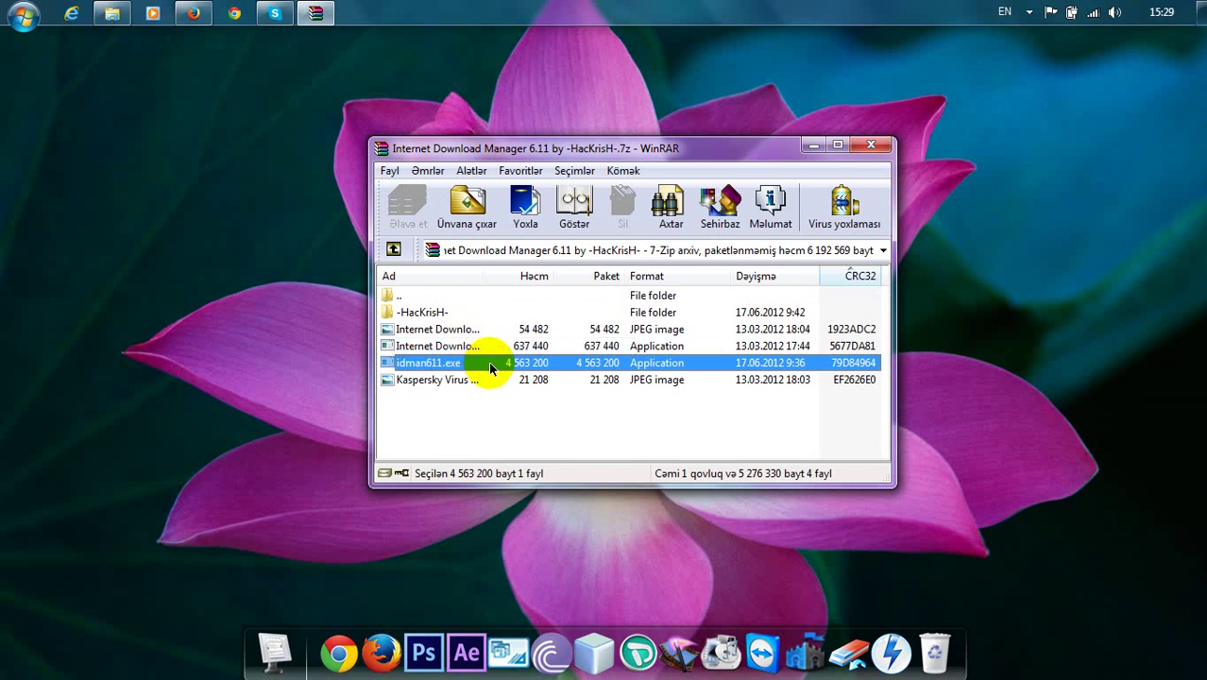
pyautogui.doubleClick(490, 362)
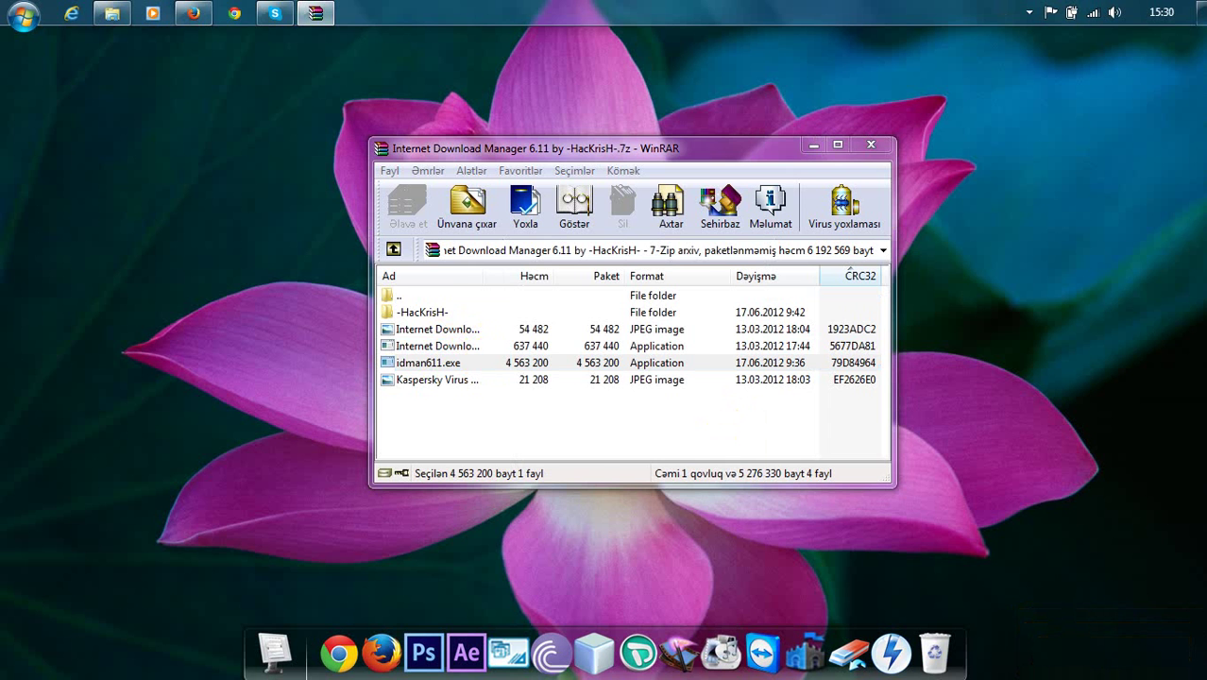
pyautogui.doubleClick(672, 367)
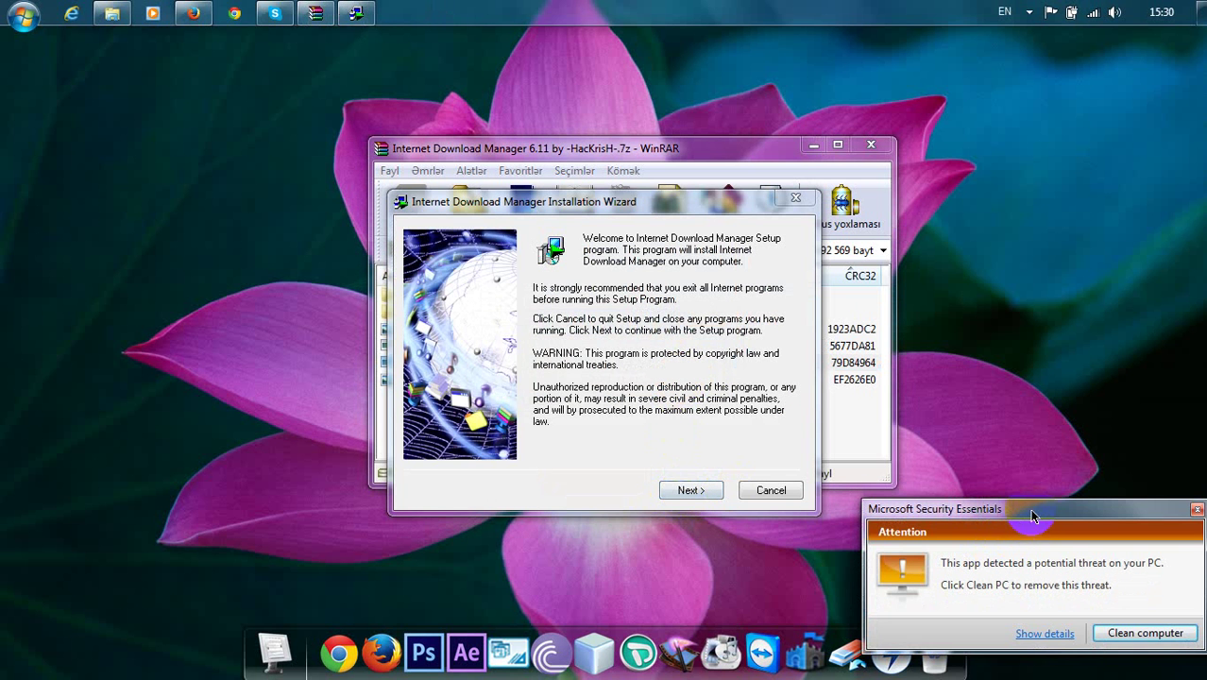
# Step: Install Internet Download Manager with the default wizard settings, keeping the Internet Download Manager program group, and finish the wizard
pyautogui.click(683, 493)
pyautogui.click(678, 490)
pyautogui.click(678, 490)
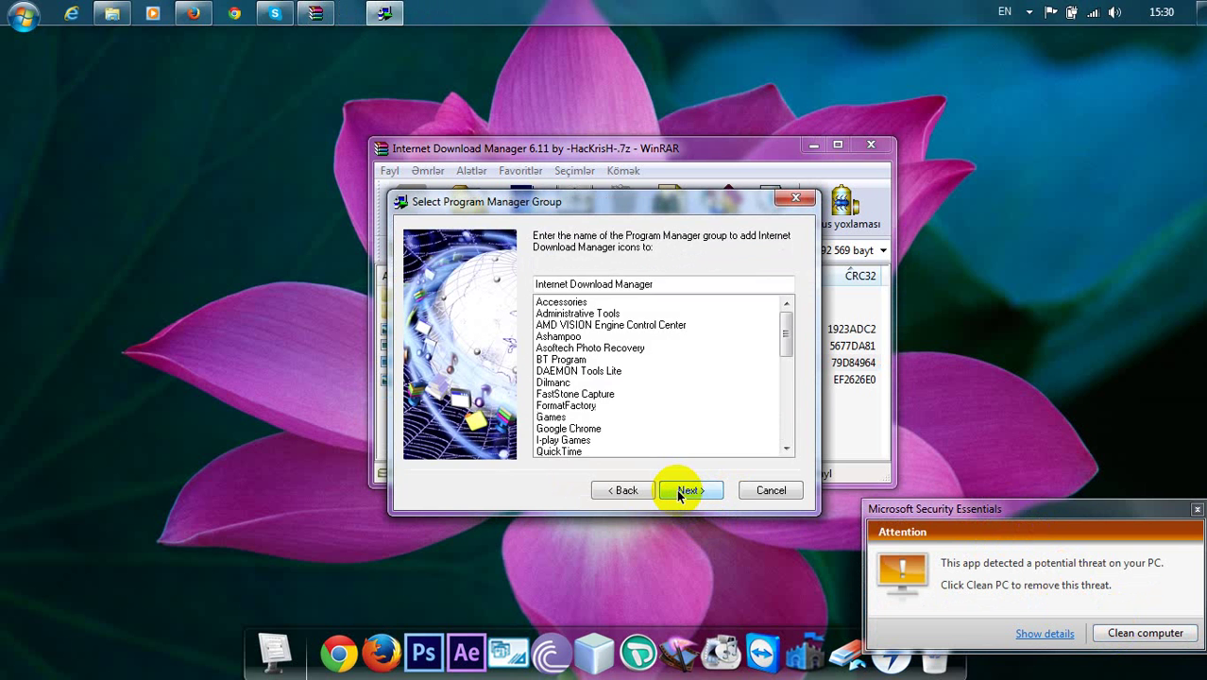
pyautogui.click(676, 490)
pyautogui.click(676, 490)
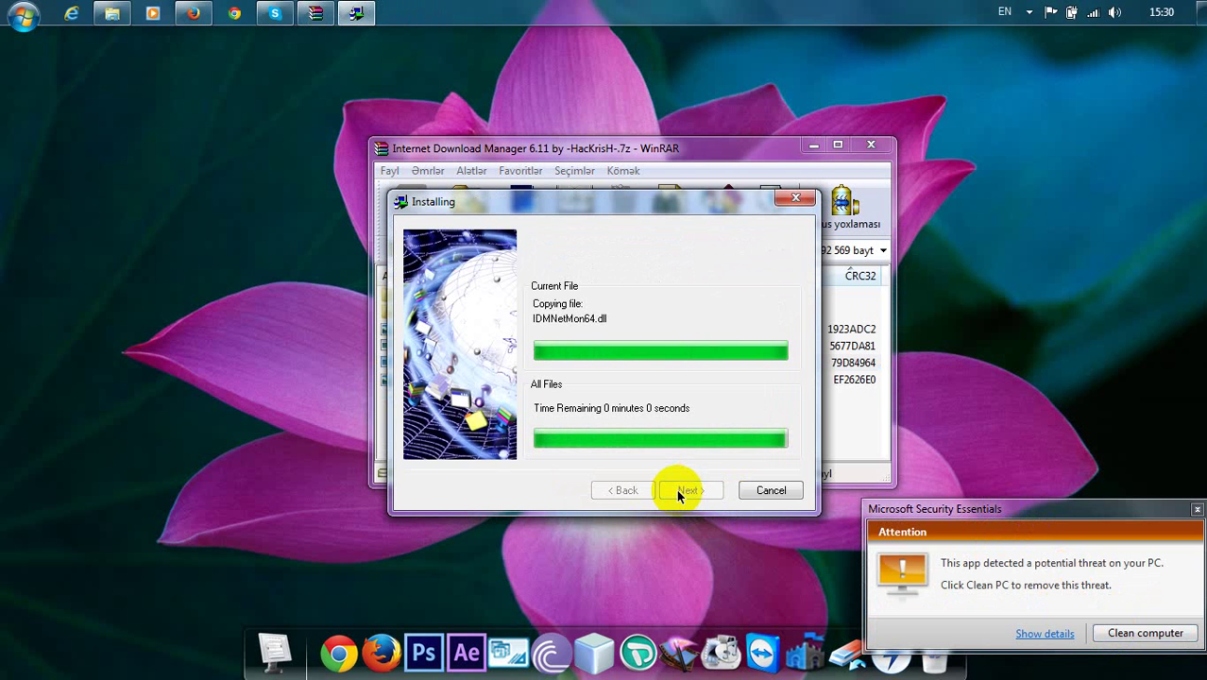
pyautogui.click(676, 489)
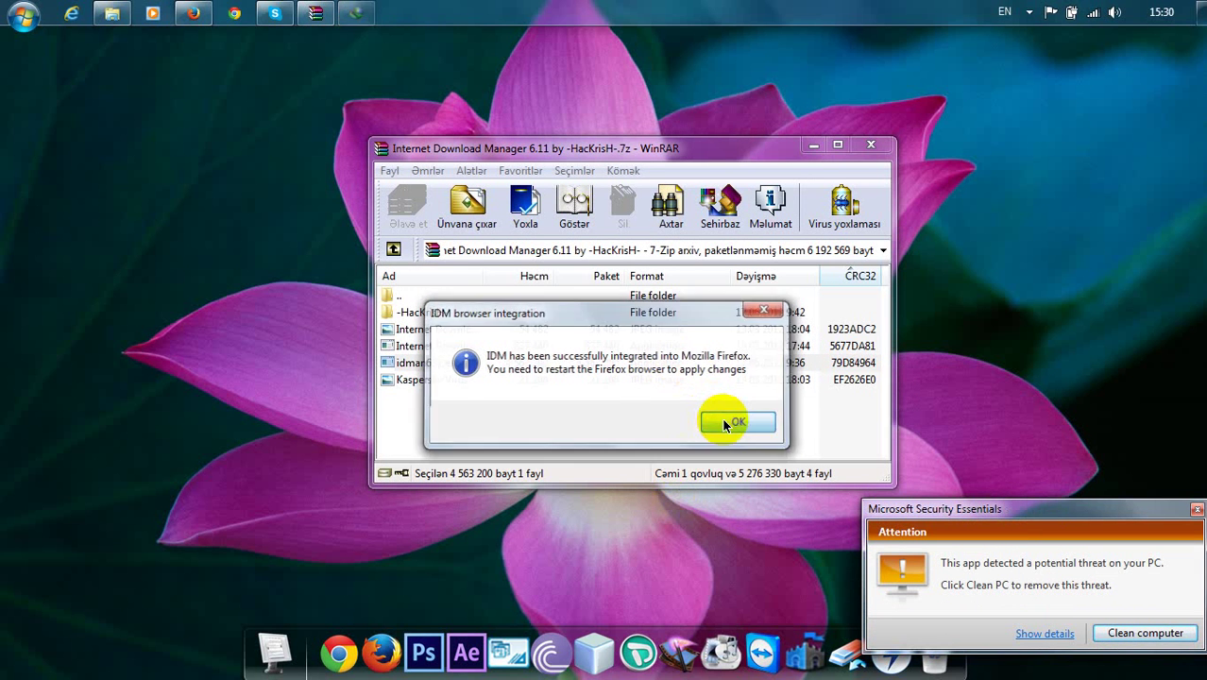
# Step: Acknowledge the Firefox integration notice and cancel the Internet Download Manager registration form
pyautogui.click(729, 422)
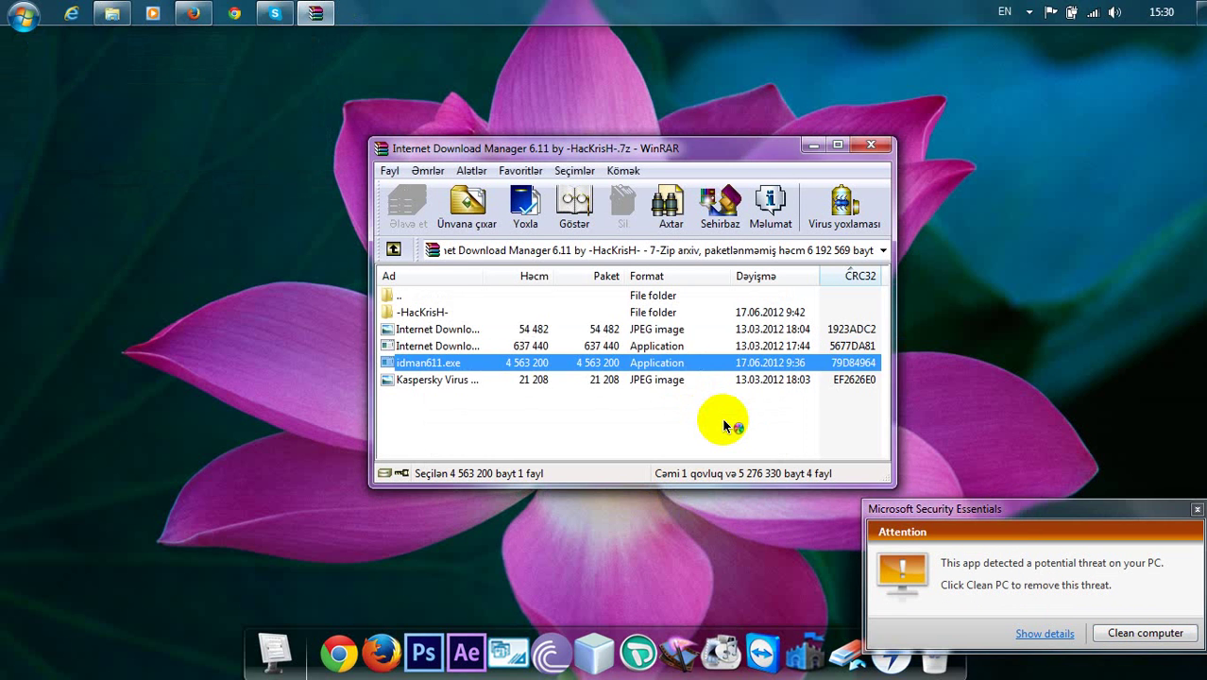
pyautogui.click(755, 423)
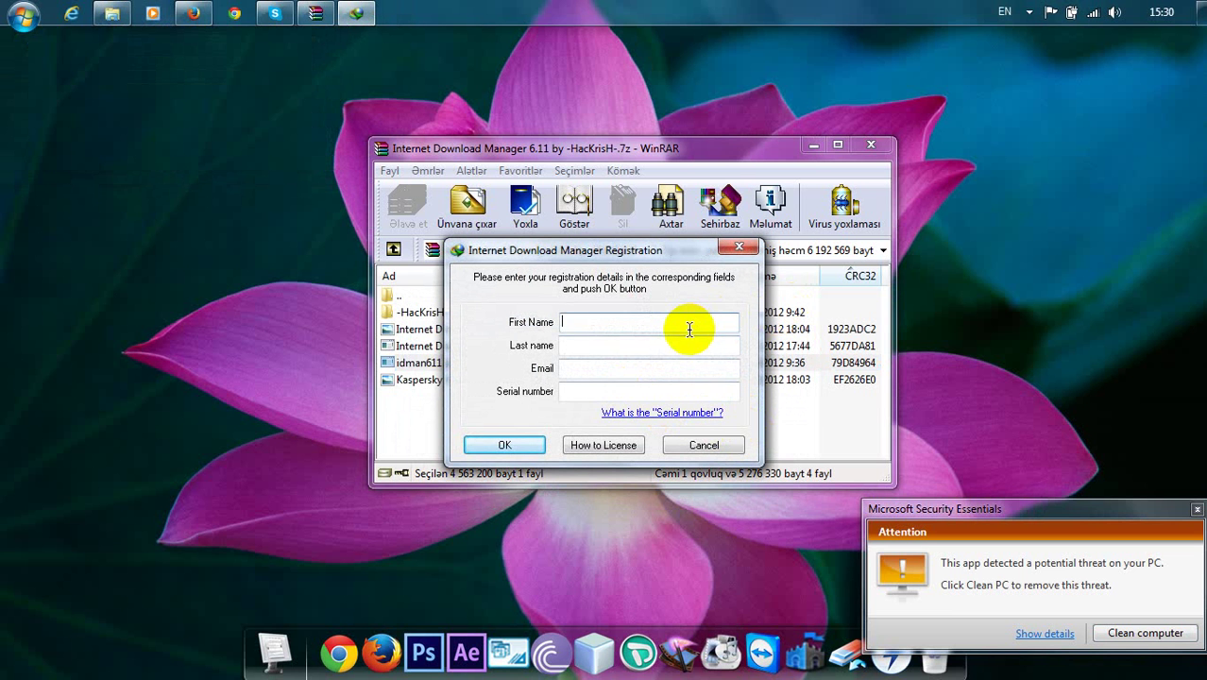
pyautogui.click(715, 448)
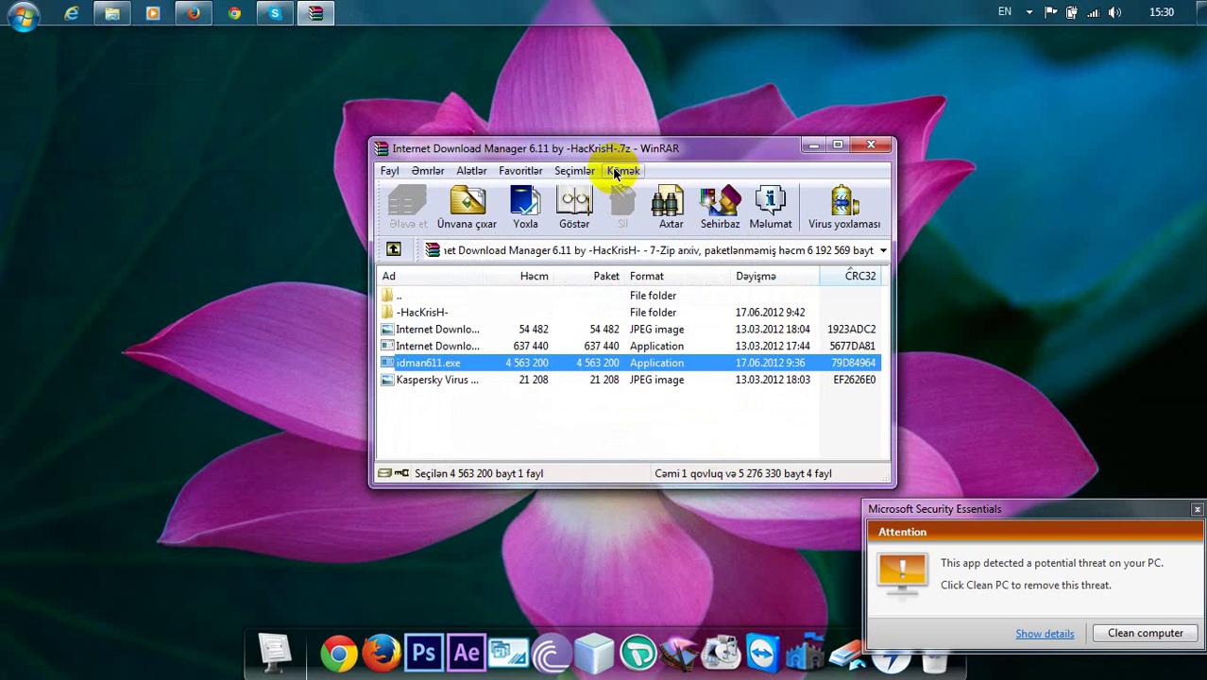
# Step: Run the 637 440-byte Internet Download Manager patch application from the archive
pyautogui.moveTo(596, 148); pyautogui.dragTo(585, 120)
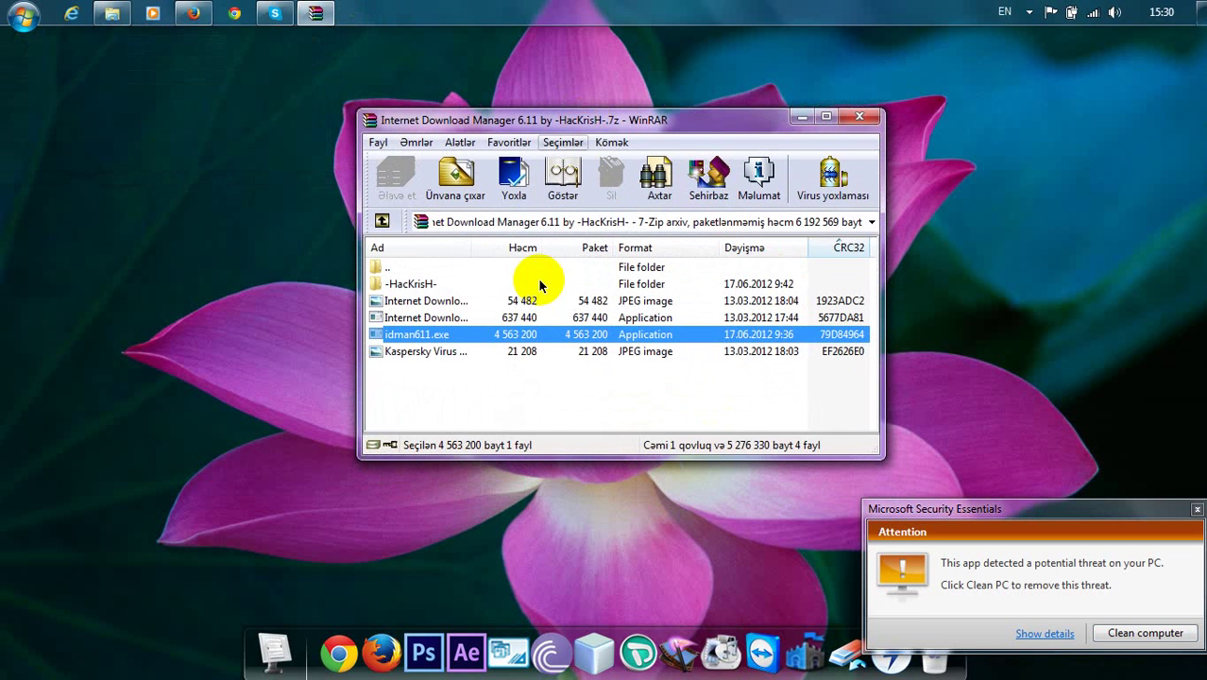
pyautogui.doubleClick(483, 323)
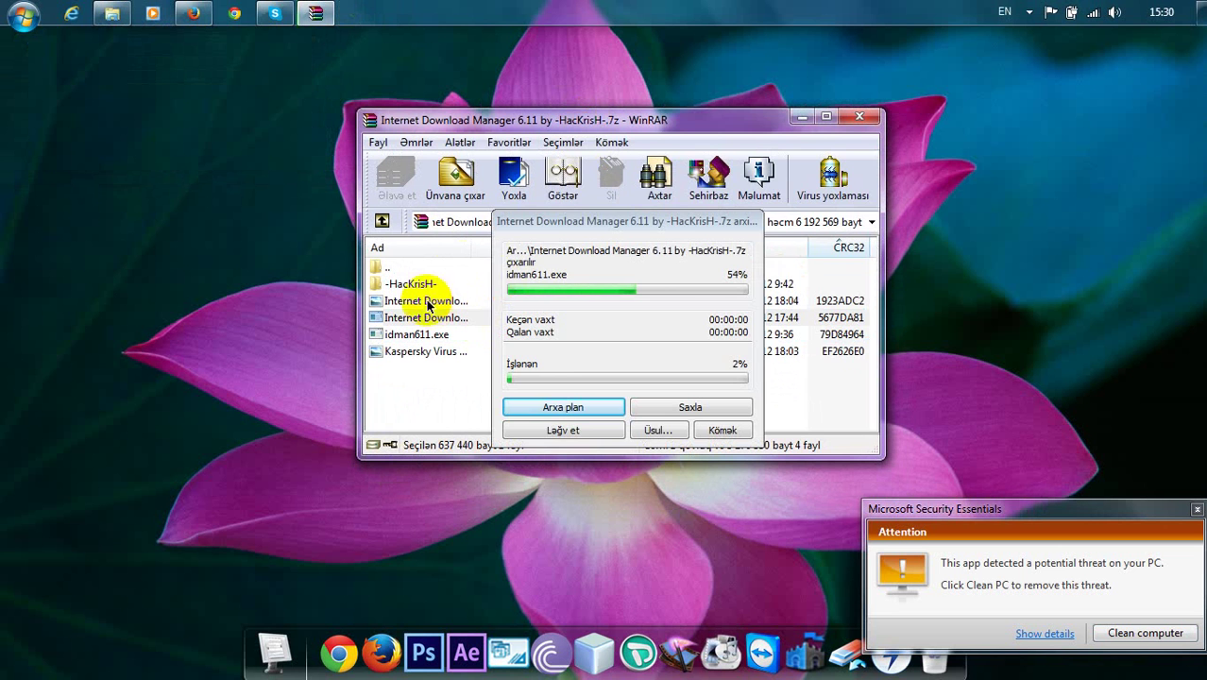
pyautogui.moveTo(582, 222); pyautogui.dragTo(796, 214)
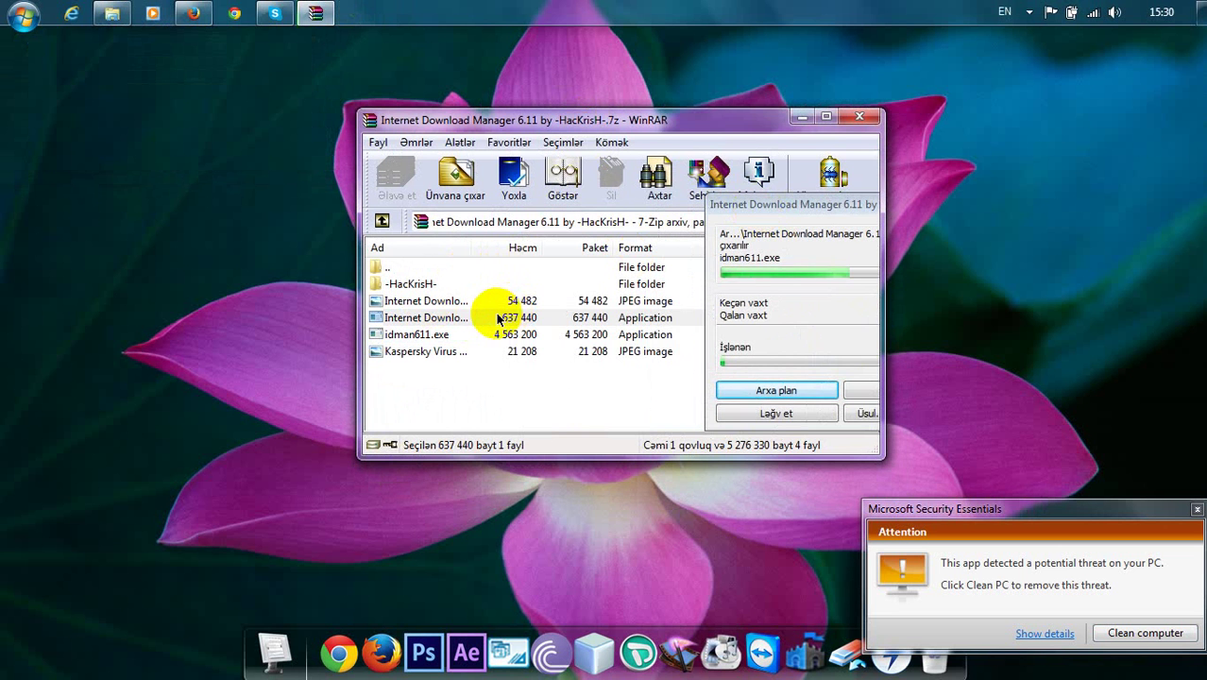
pyautogui.moveTo(711, 204); pyautogui.dragTo(416, 178)
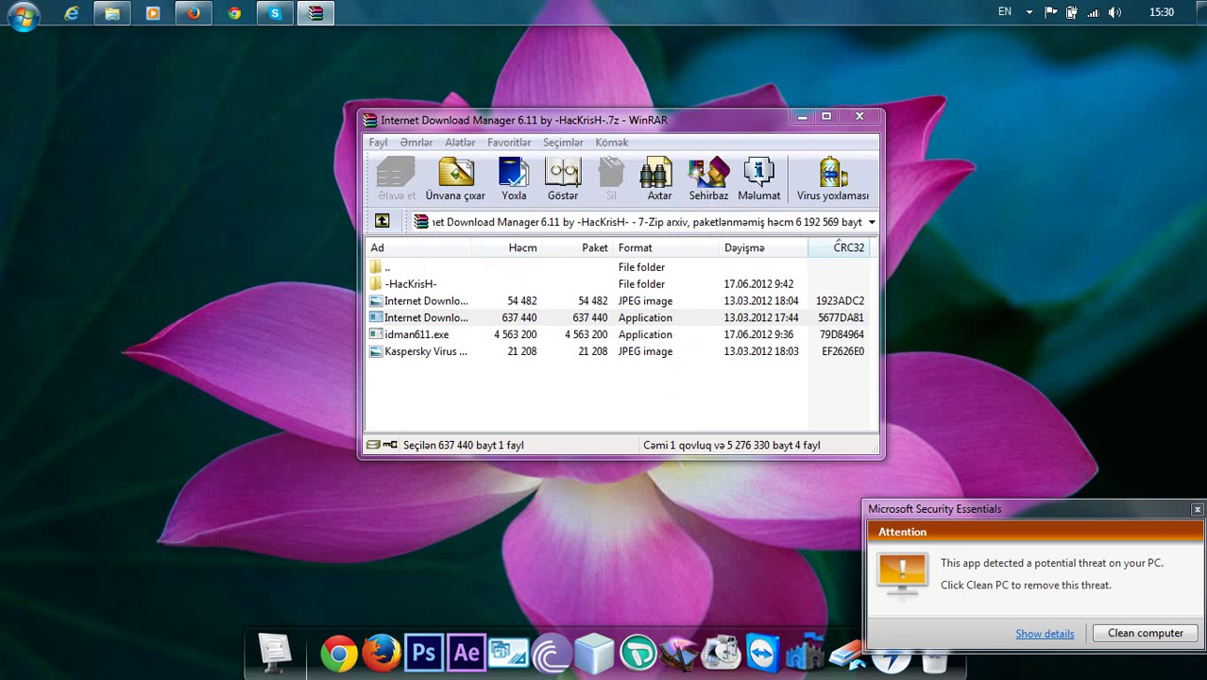
pyautogui.click(680, 385)
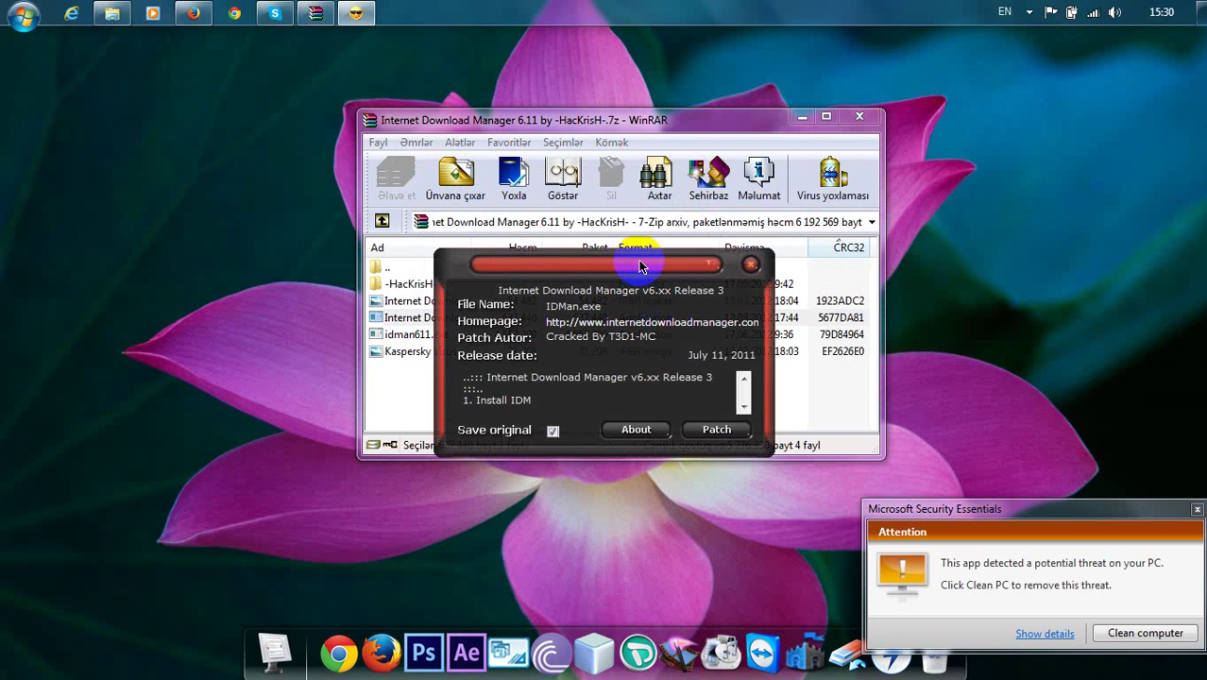
# Step: Start patching IDMan.exe and agree to search for the file manually
pyautogui.moveTo(639, 266); pyautogui.dragTo(584, 236)
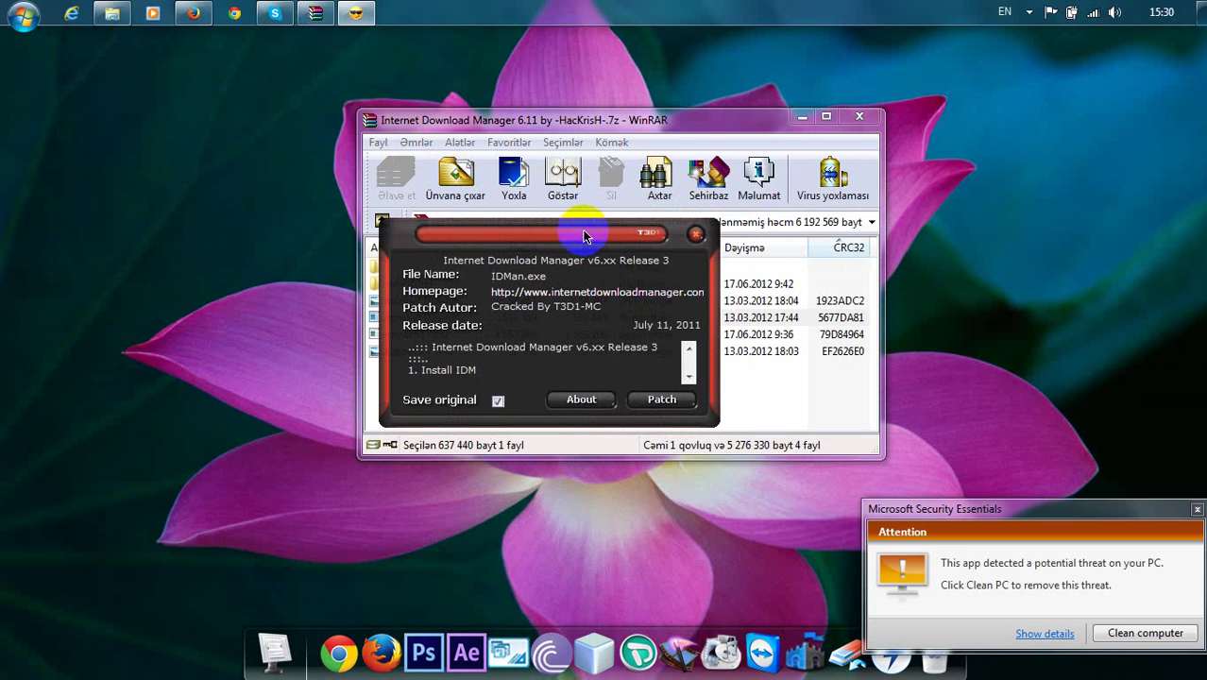
pyautogui.click(660, 401)
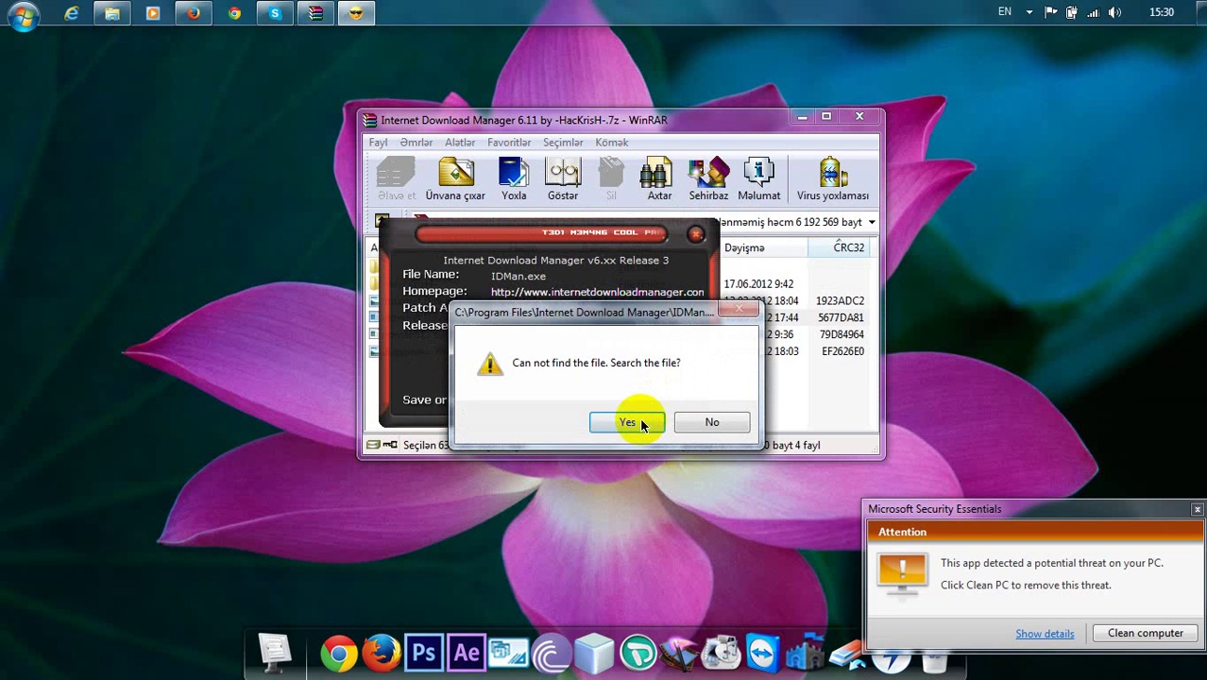
pyautogui.click(628, 422)
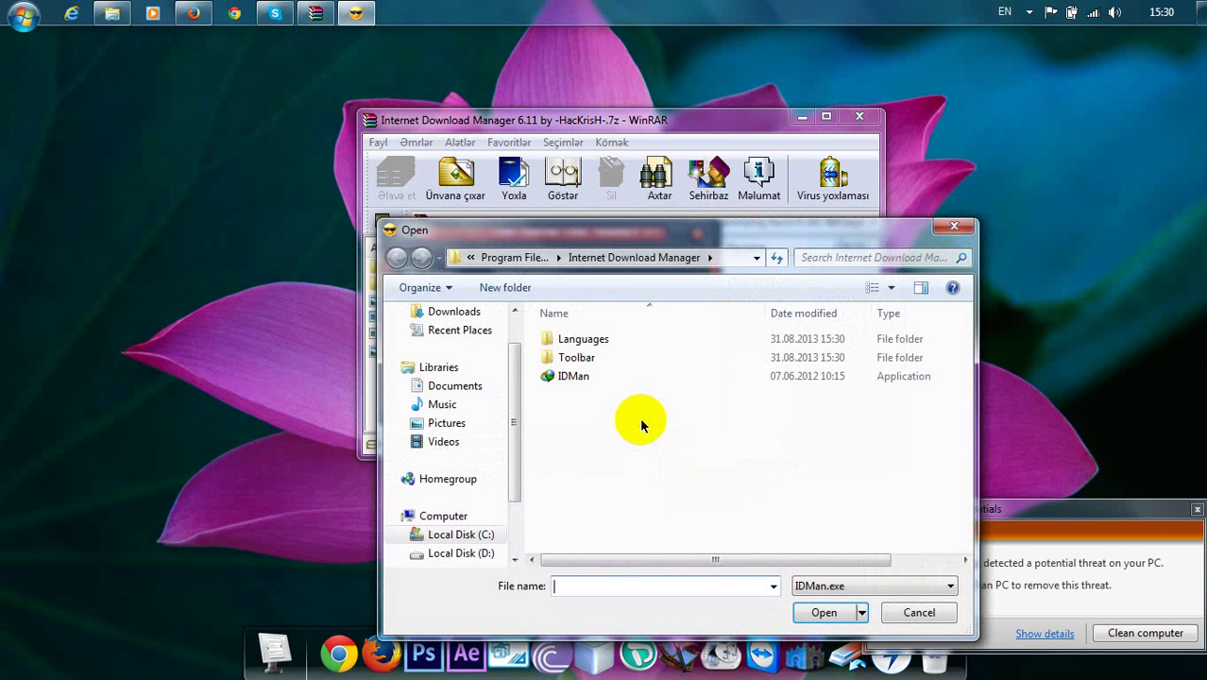
# Step: Select IDMan in the Internet Download Manager folder under Program Files (x86) on drive C as the file to patch
pyautogui.click(472, 537)
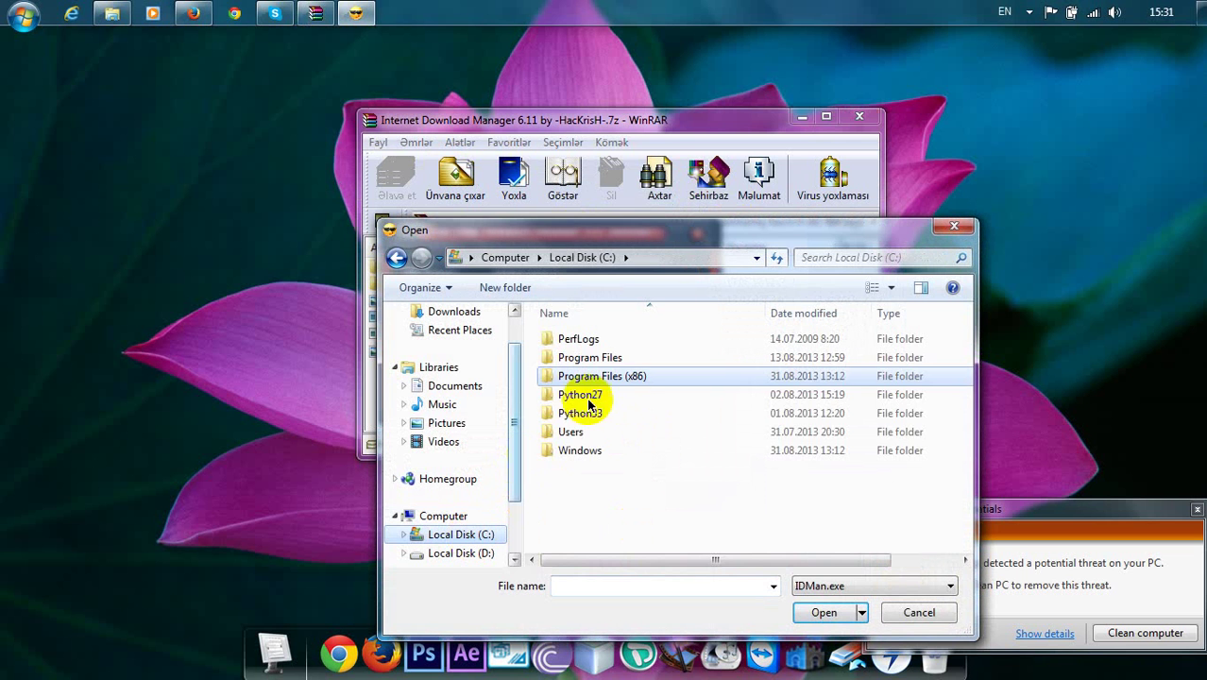
pyautogui.click(633, 376)
pyautogui.doubleClick(633, 375)
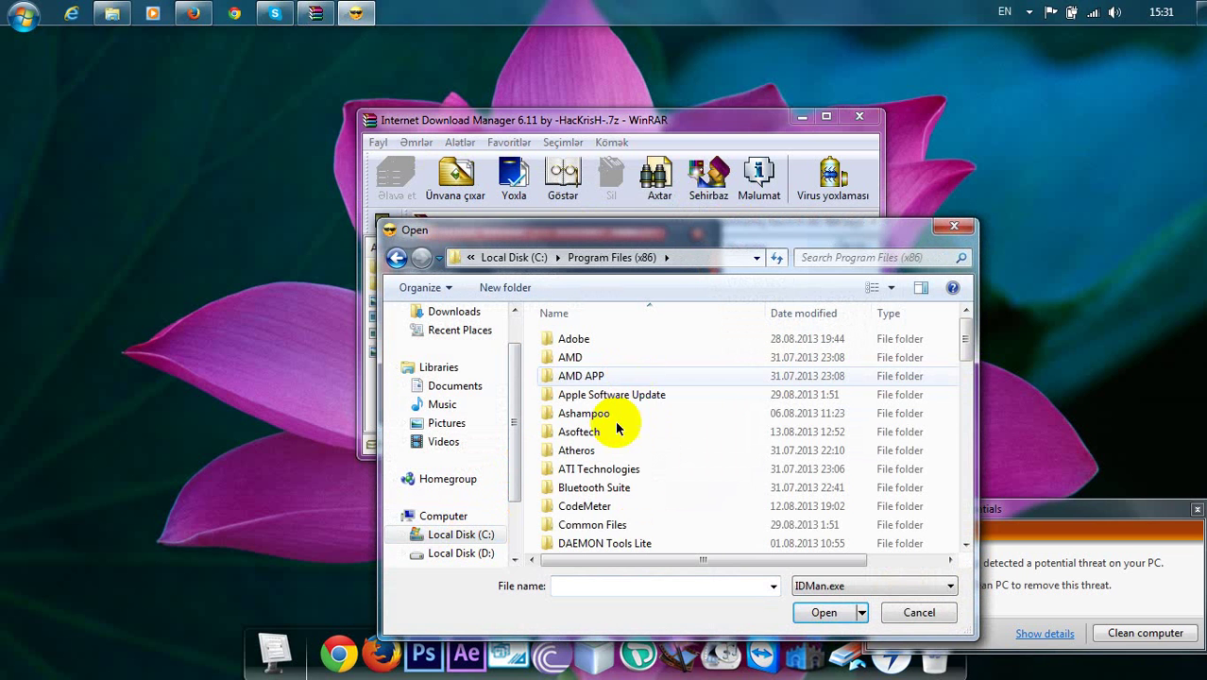
pyautogui.scroll(-10, 621, 416)
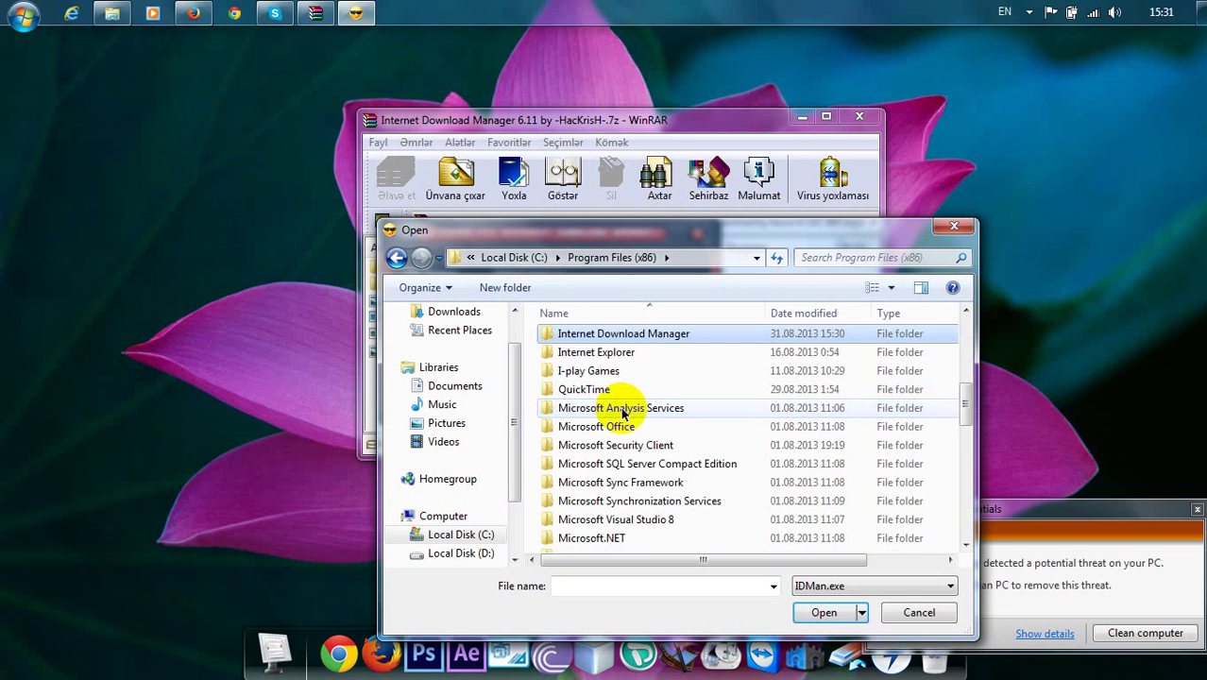
pyautogui.doubleClick(608, 344)
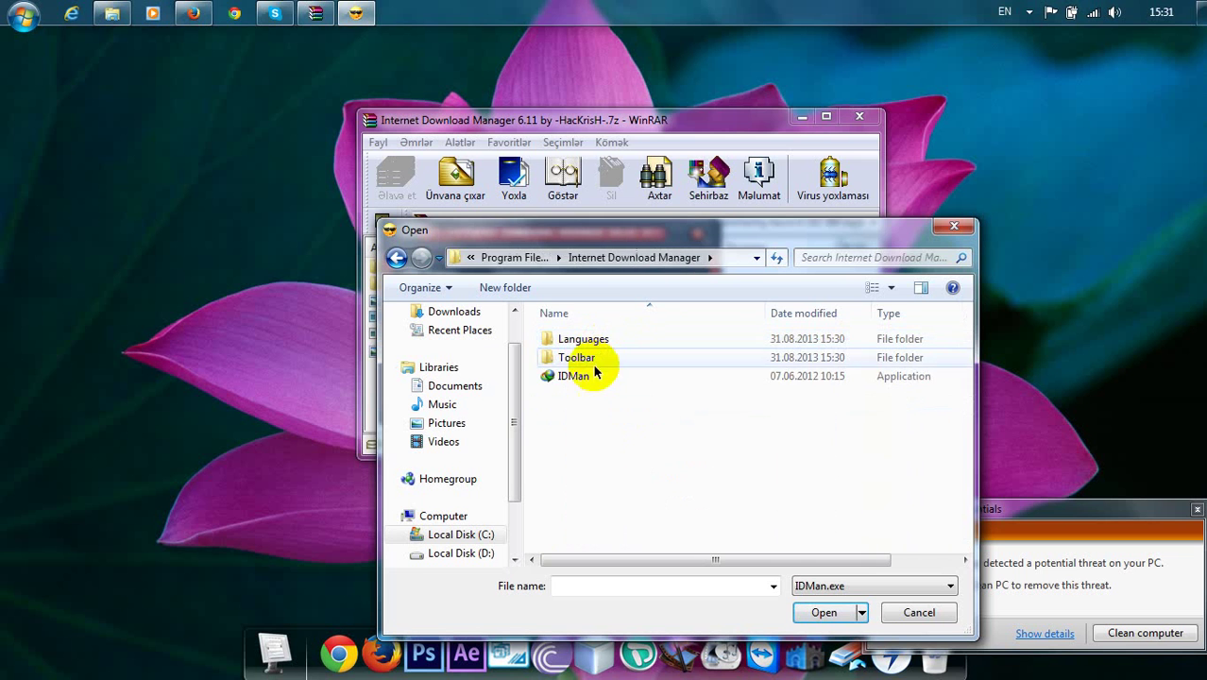
pyautogui.click(593, 376)
pyautogui.click(811, 611)
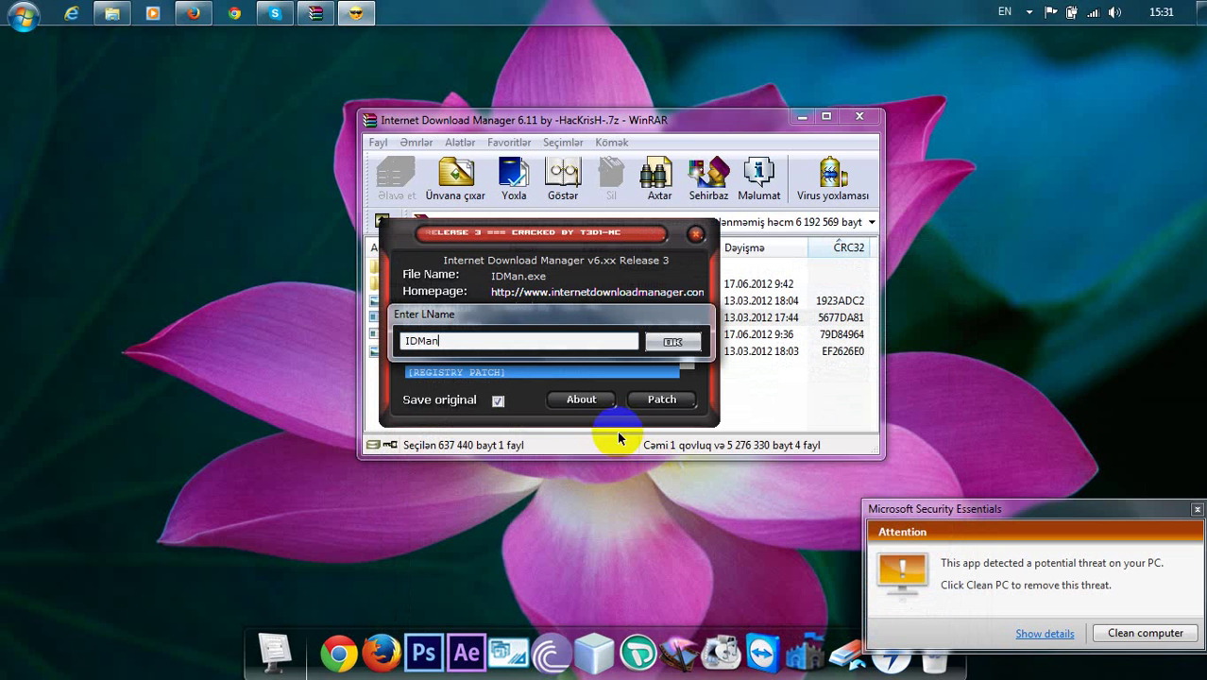
# Step: Accept the prefilled last name for the registry patch and close the patch tool
pyautogui.click(673, 341)
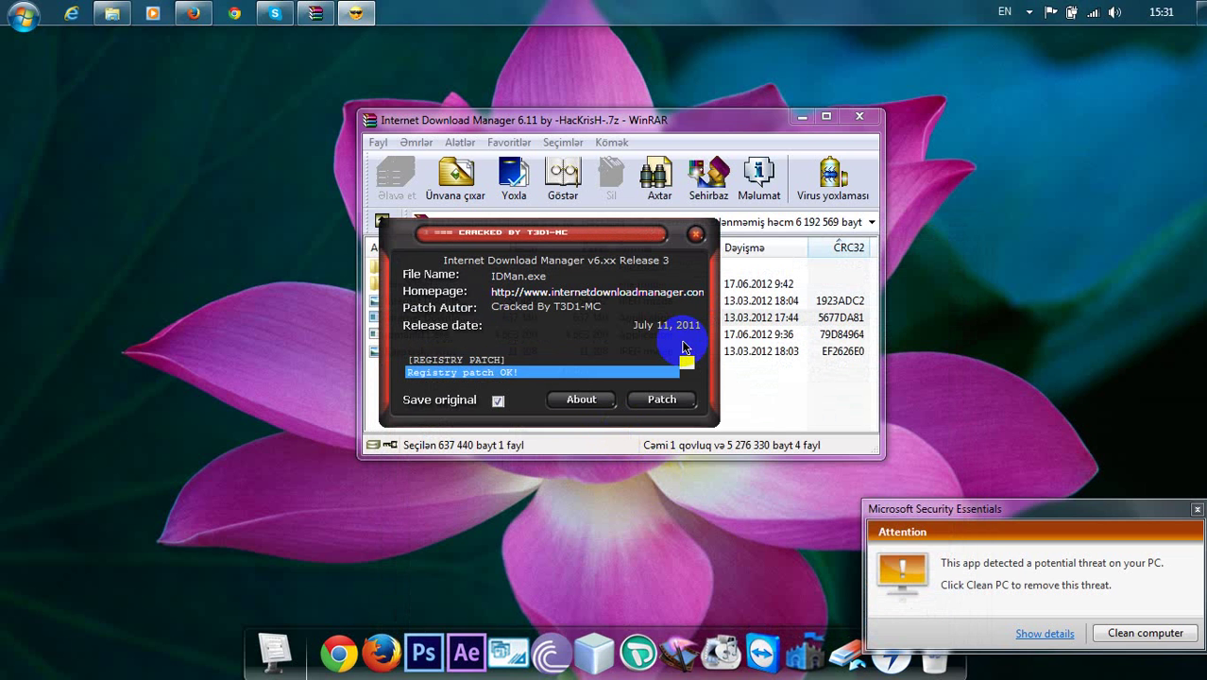
pyautogui.click(695, 234)
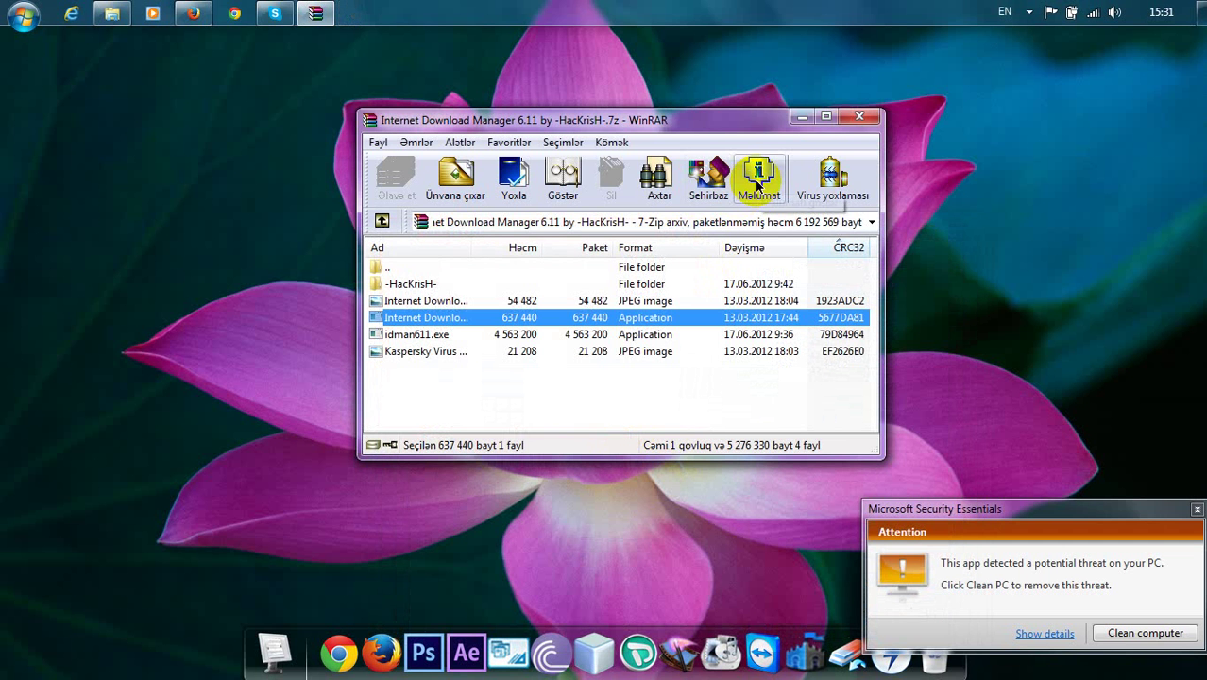
# Step: Minimize the archive window, and launch Internet Download Manager, dismissing its Tip of the Day
pyautogui.click(802, 119)
pyautogui.click(1030, 13)
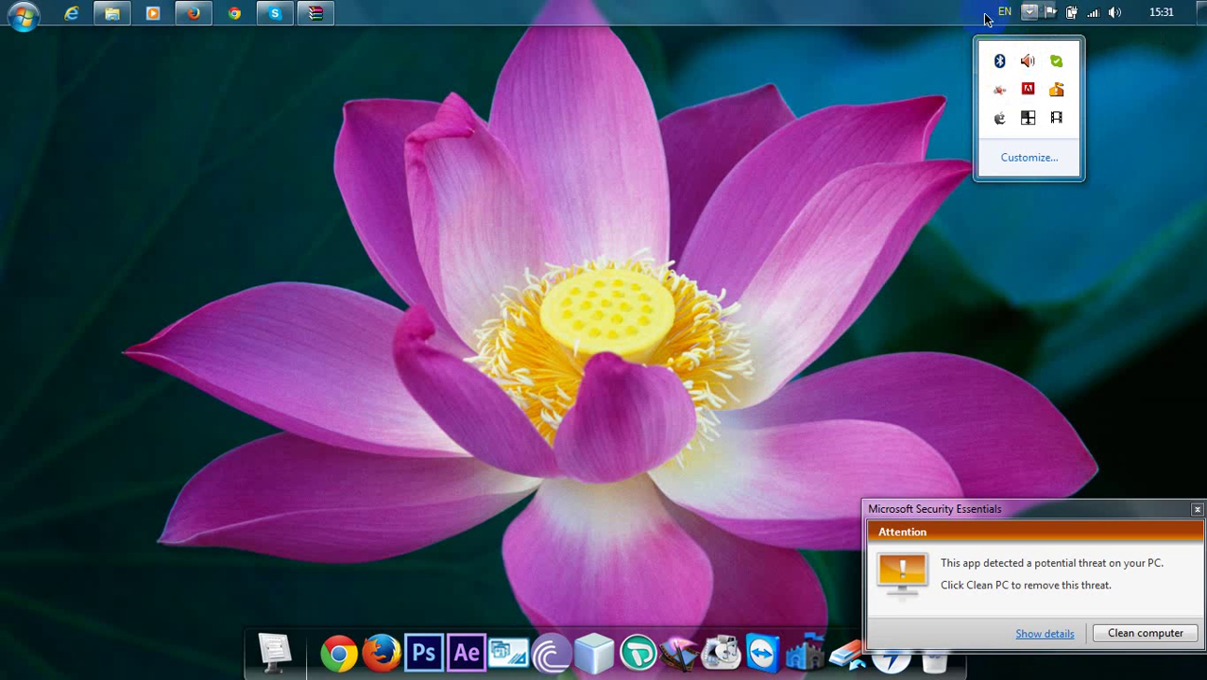
pyautogui.click(19, 19)
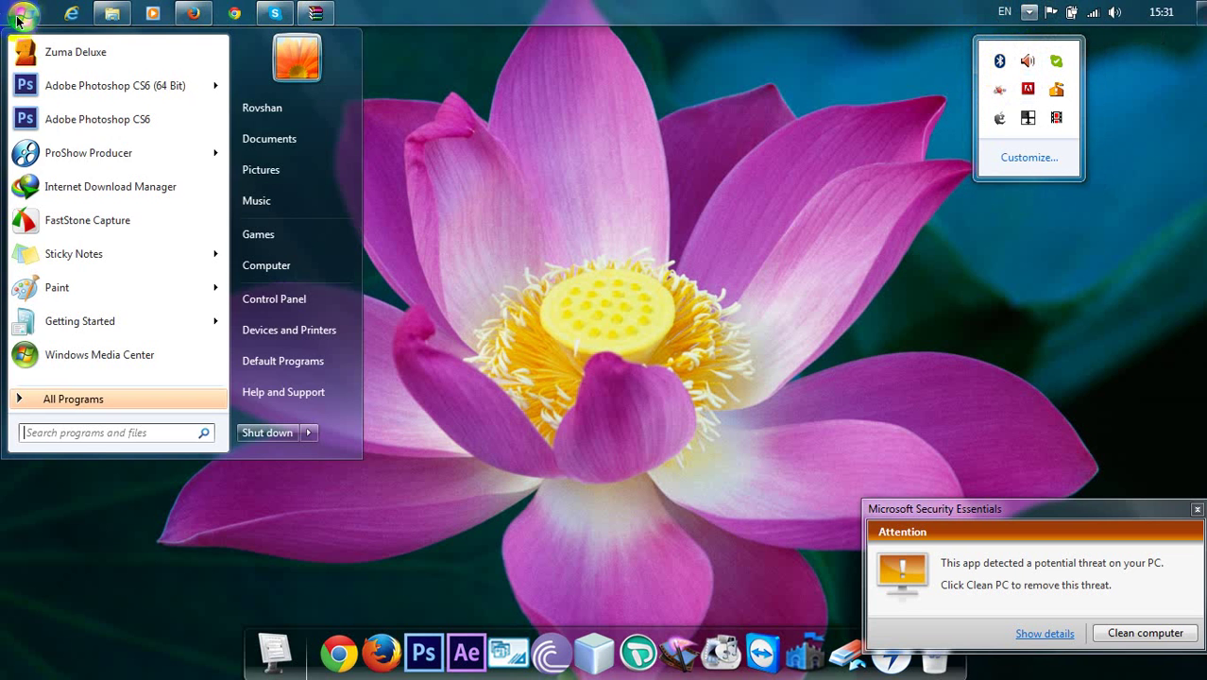
pyautogui.click(115, 189)
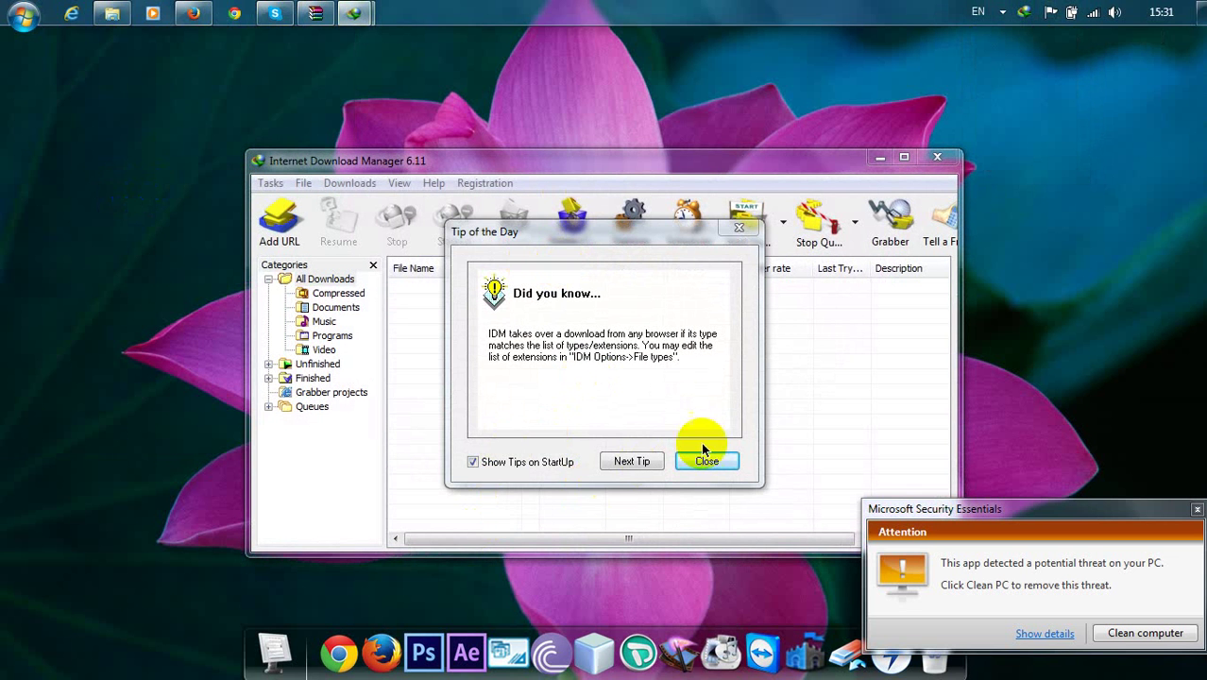
pyautogui.click(707, 462)
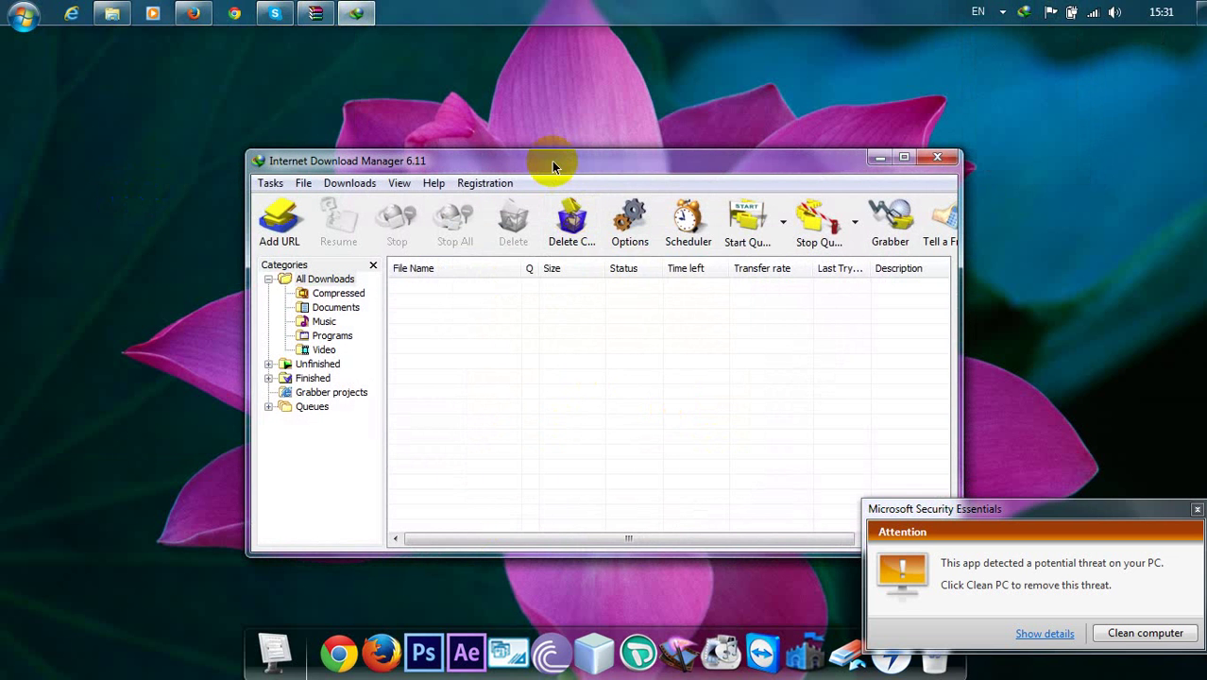
# Step: Check the registration options in Internet Download Manager, moving the language prompt out of the way
pyautogui.moveTo(553, 159); pyautogui.dragTo(481, 112)
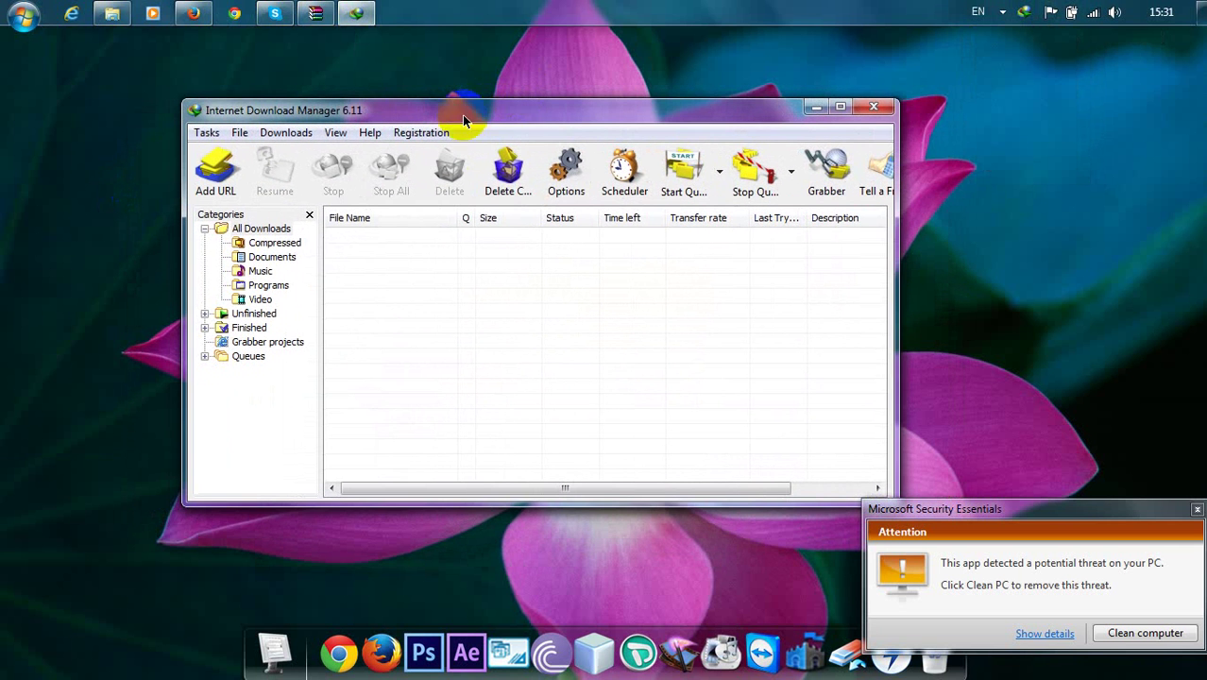
pyautogui.click(370, 132)
pyautogui.moveTo(421, 132)
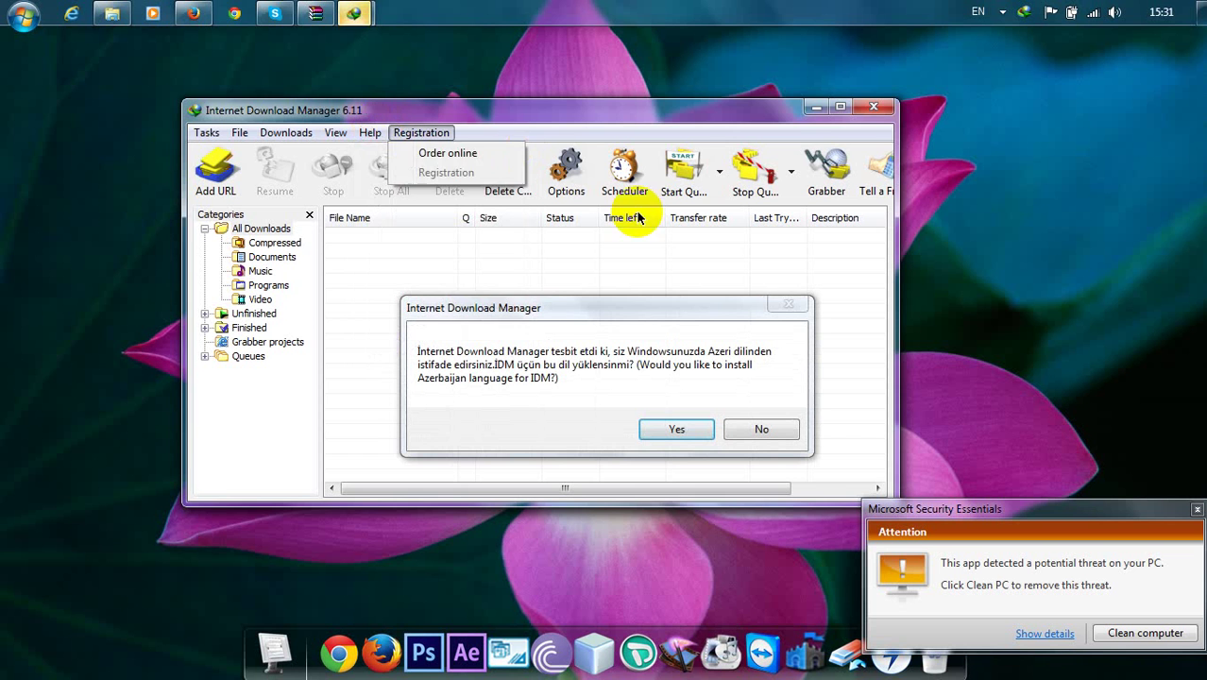
pyautogui.moveTo(604, 303); pyautogui.dragTo(605, 273)
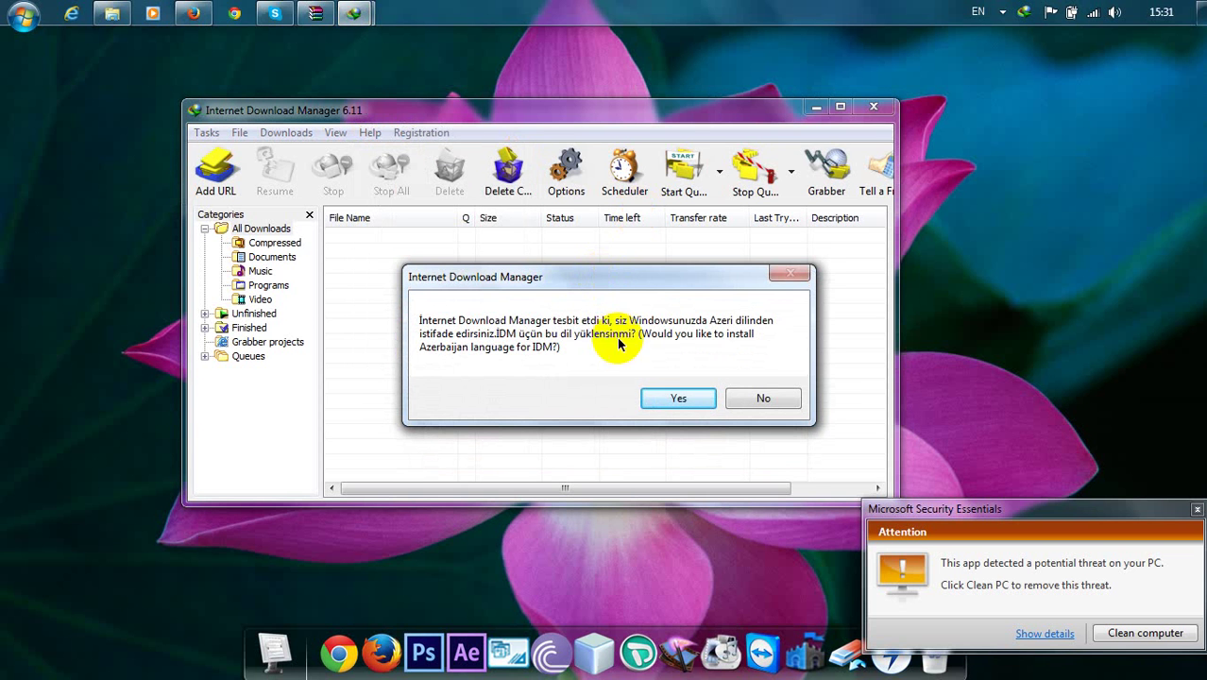
# Step: Install the Azerbaijan language for Internet Download Manager, granting administrator permission to save its file, and dismiss the tip shown on restart
pyautogui.click(661, 400)
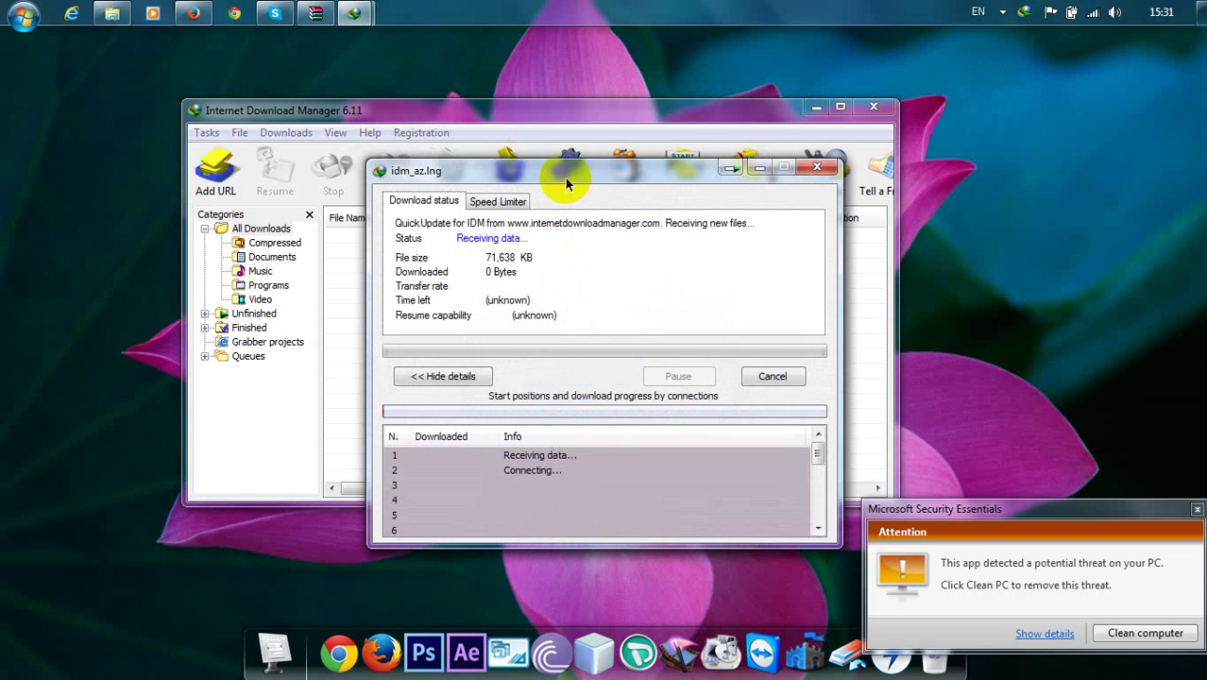
pyautogui.moveTo(567, 185); pyautogui.dragTo(638, 142)
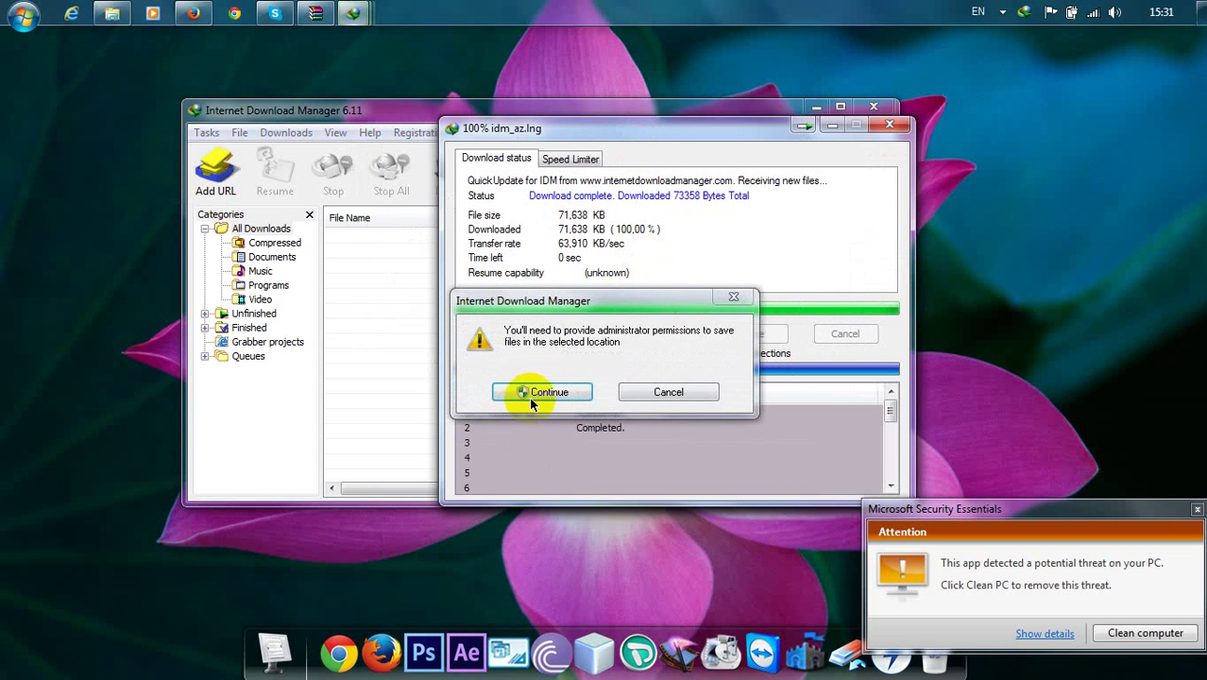
pyautogui.click(541, 392)
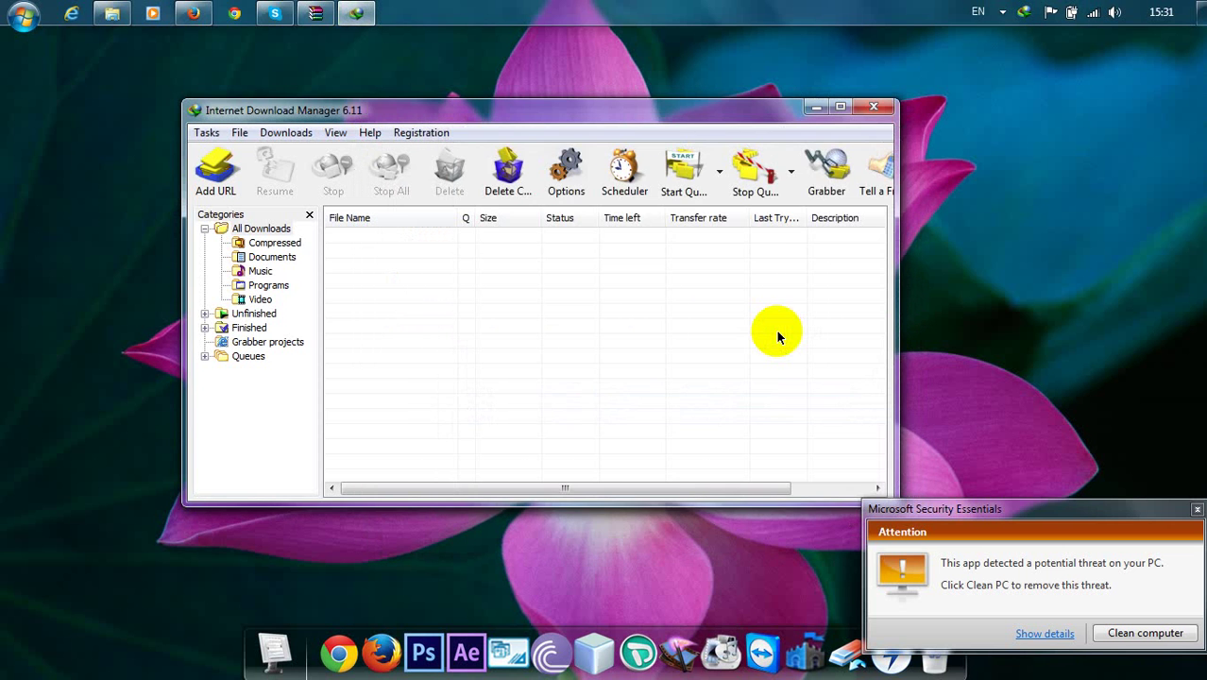
pyautogui.click(560, 348)
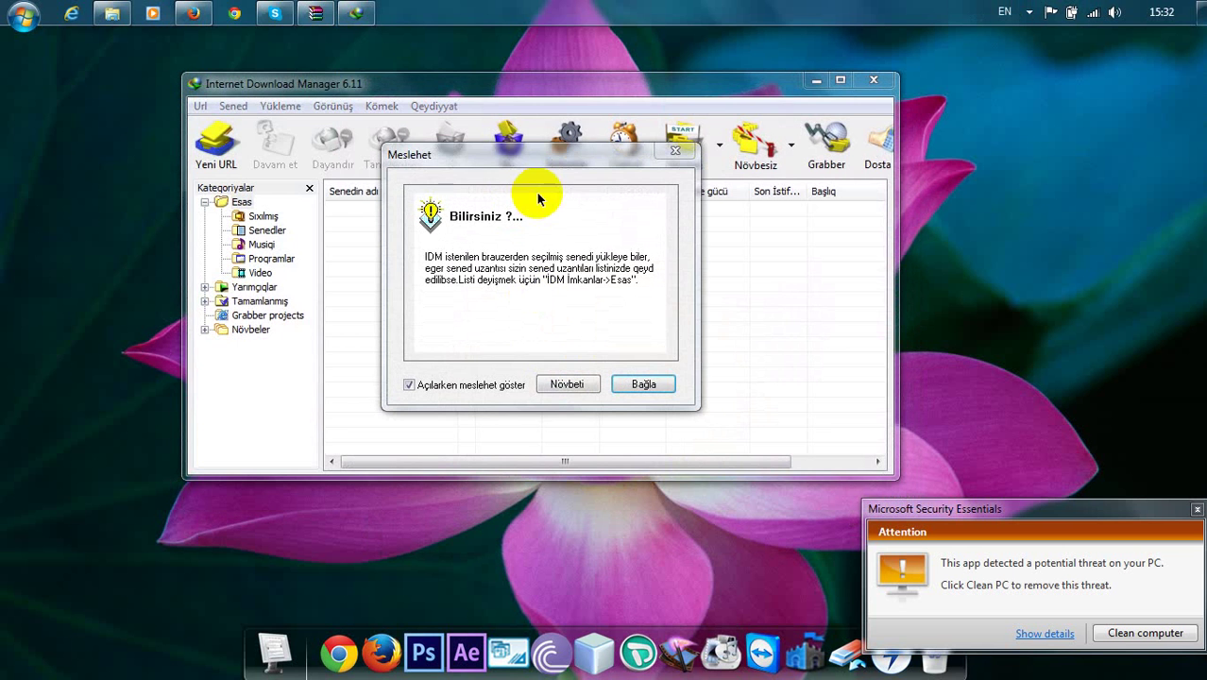
pyautogui.click(628, 383)
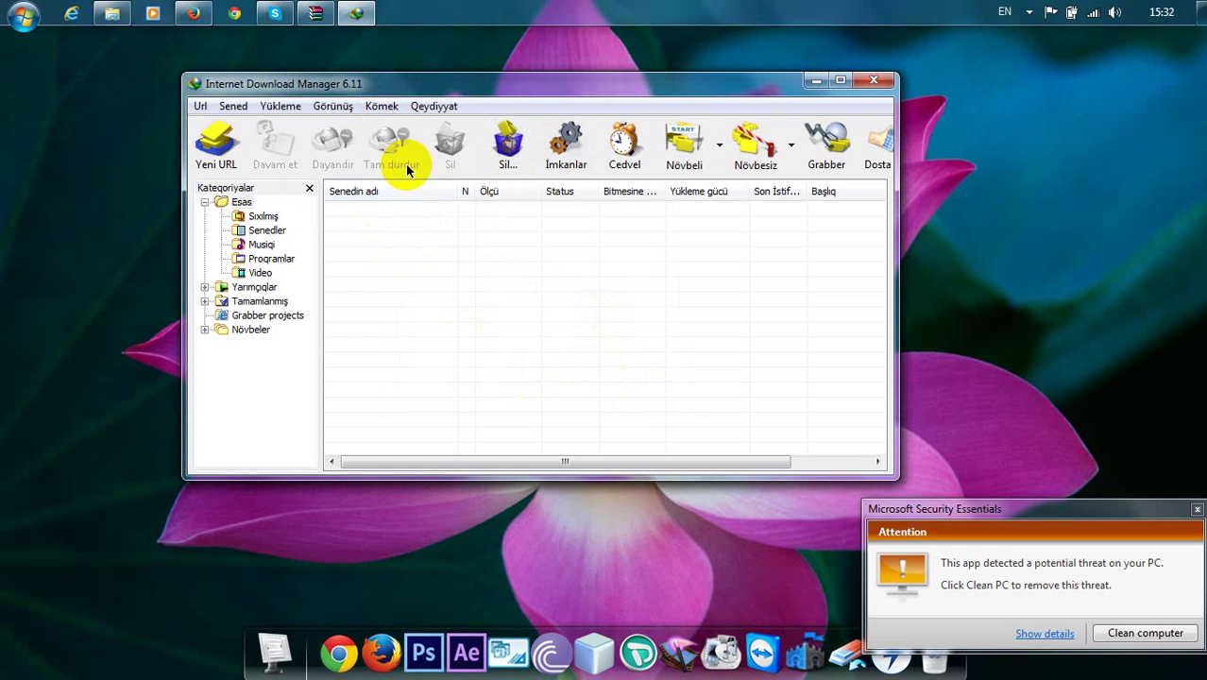
# Step: Check for a newer version and update Internet Download Manager to 6.17 Build 8, allowing the updater to run and finishing Quick Update
pyautogui.click(382, 109)
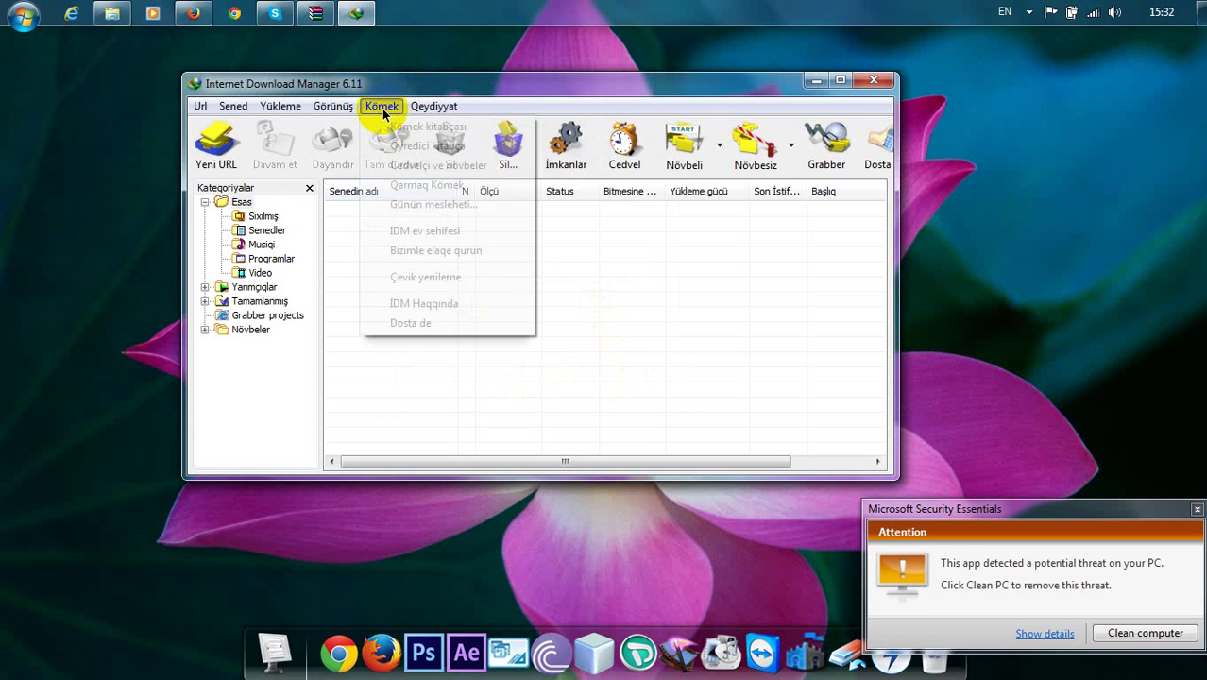
pyautogui.click(451, 278)
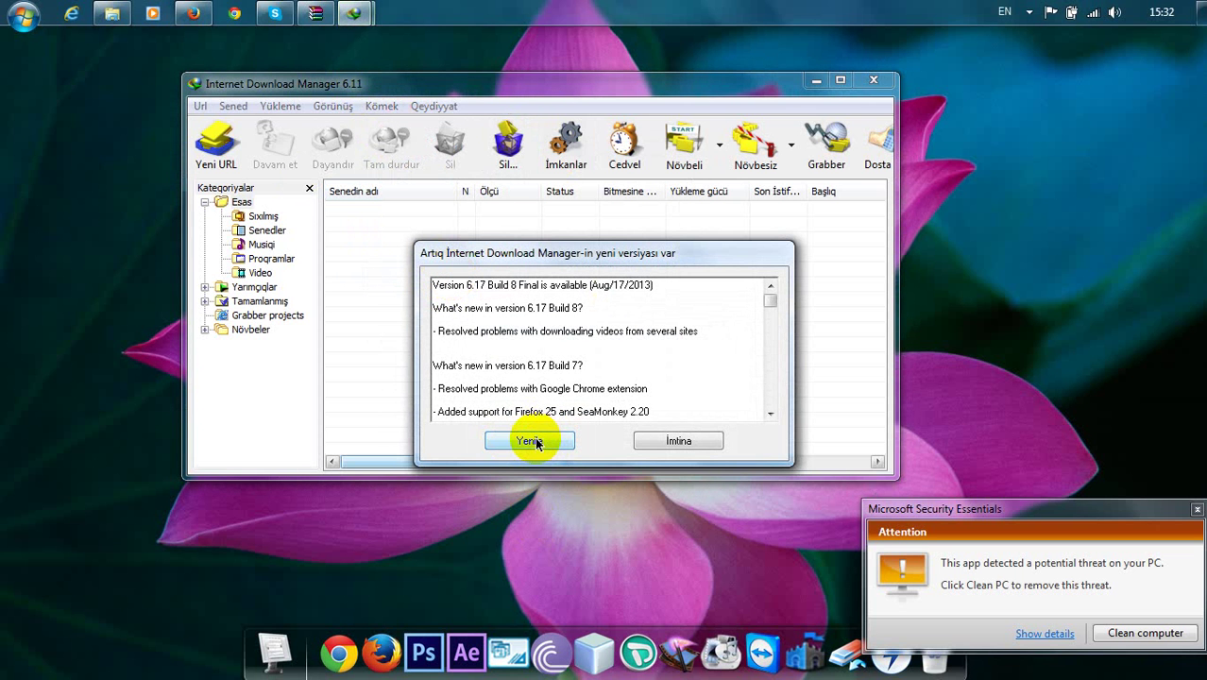
pyautogui.click(543, 366)
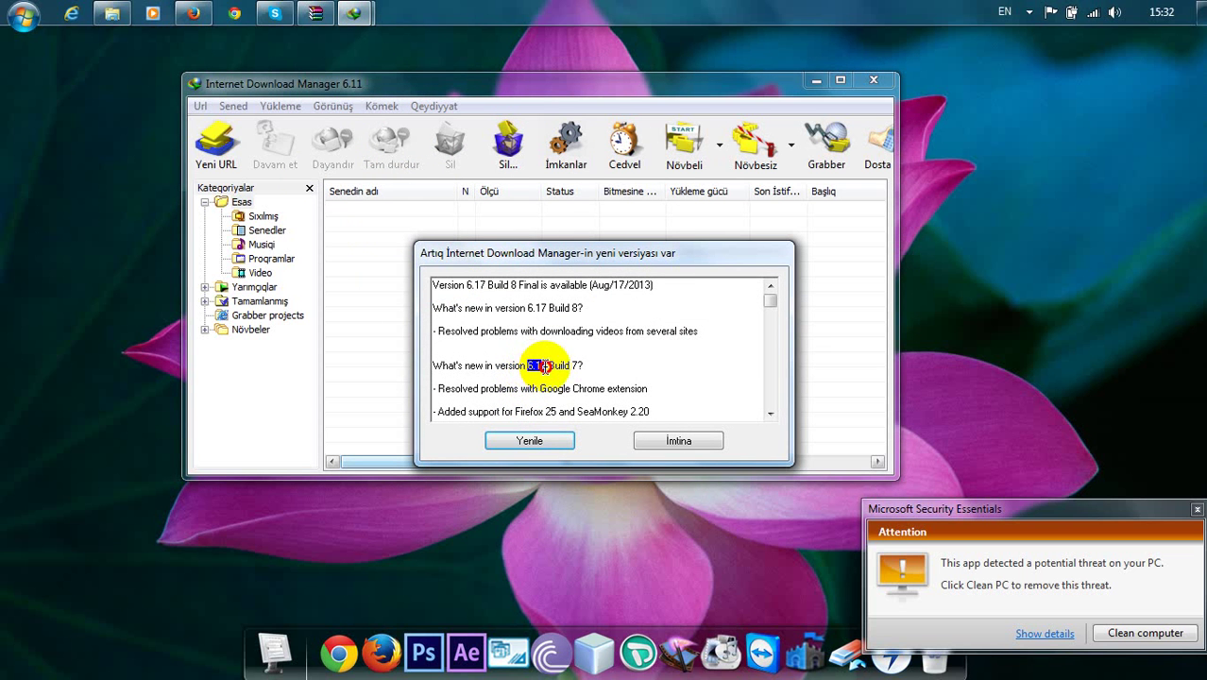
pyautogui.moveTo(545, 368); pyautogui.dragTo(547, 368)
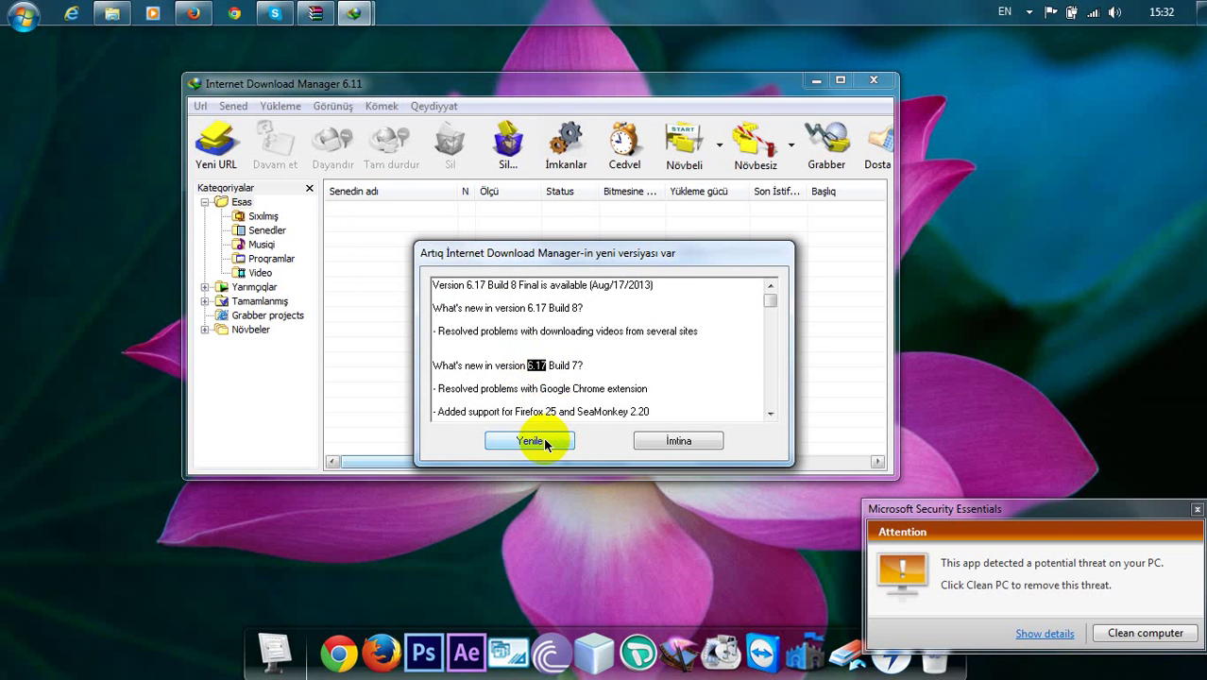
pyautogui.click(544, 440)
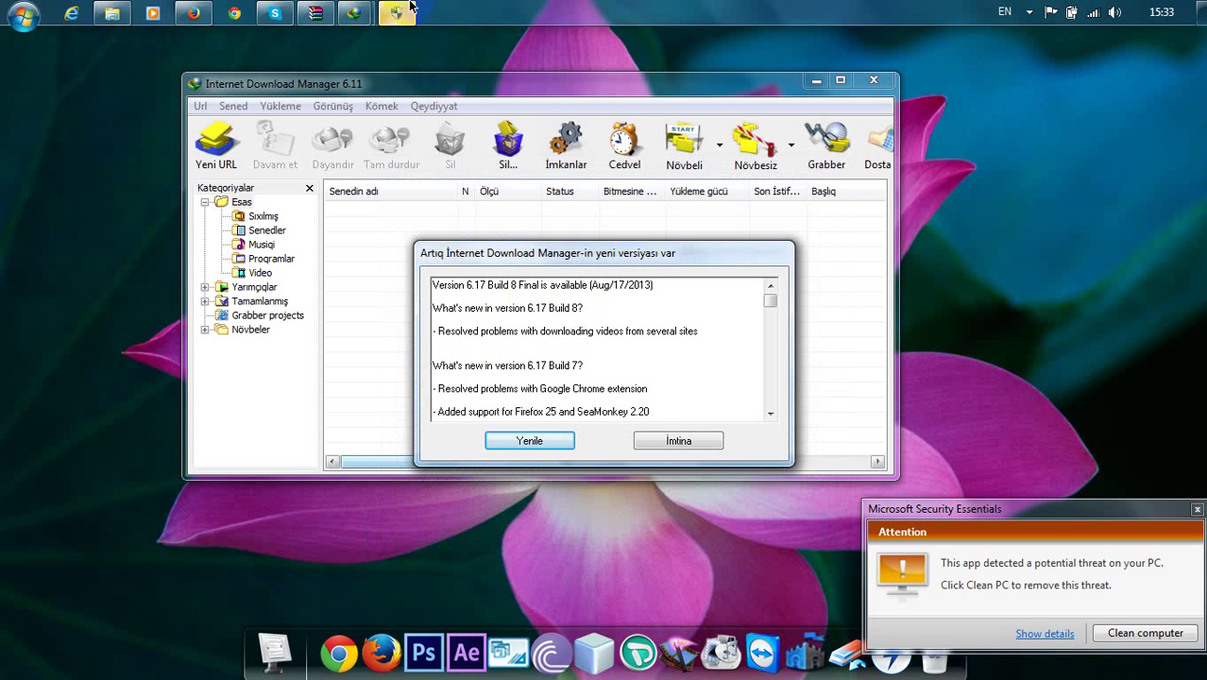
pyautogui.click(397, 12)
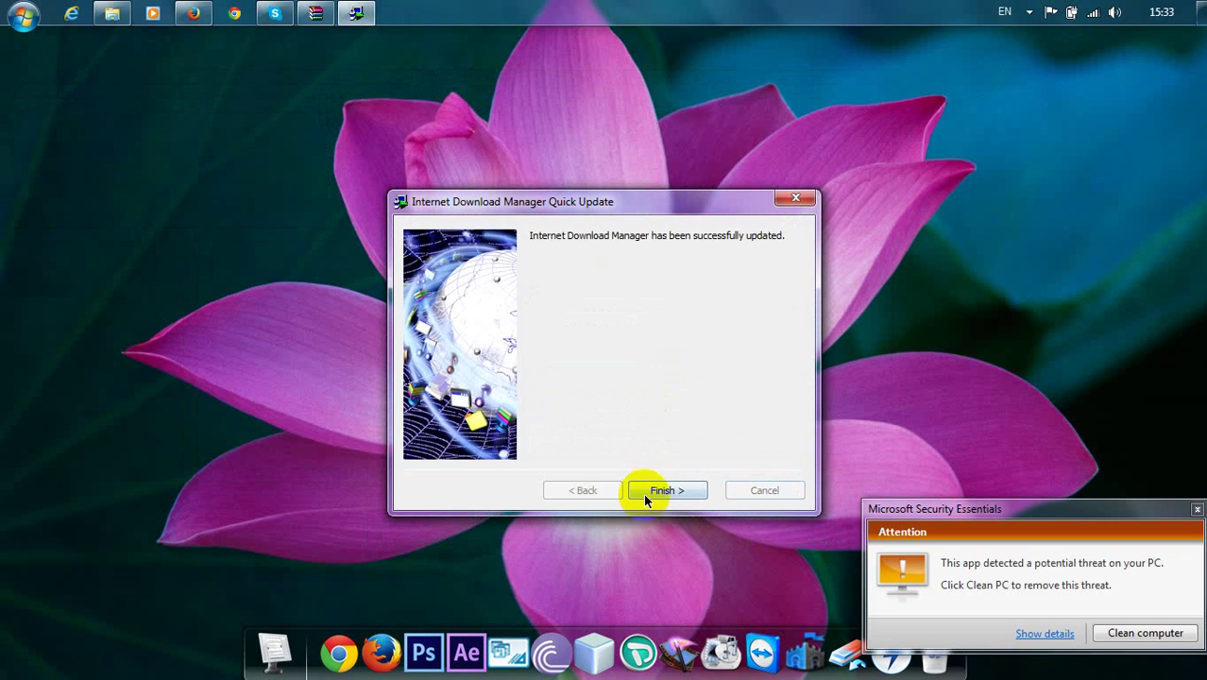
pyautogui.click(646, 498)
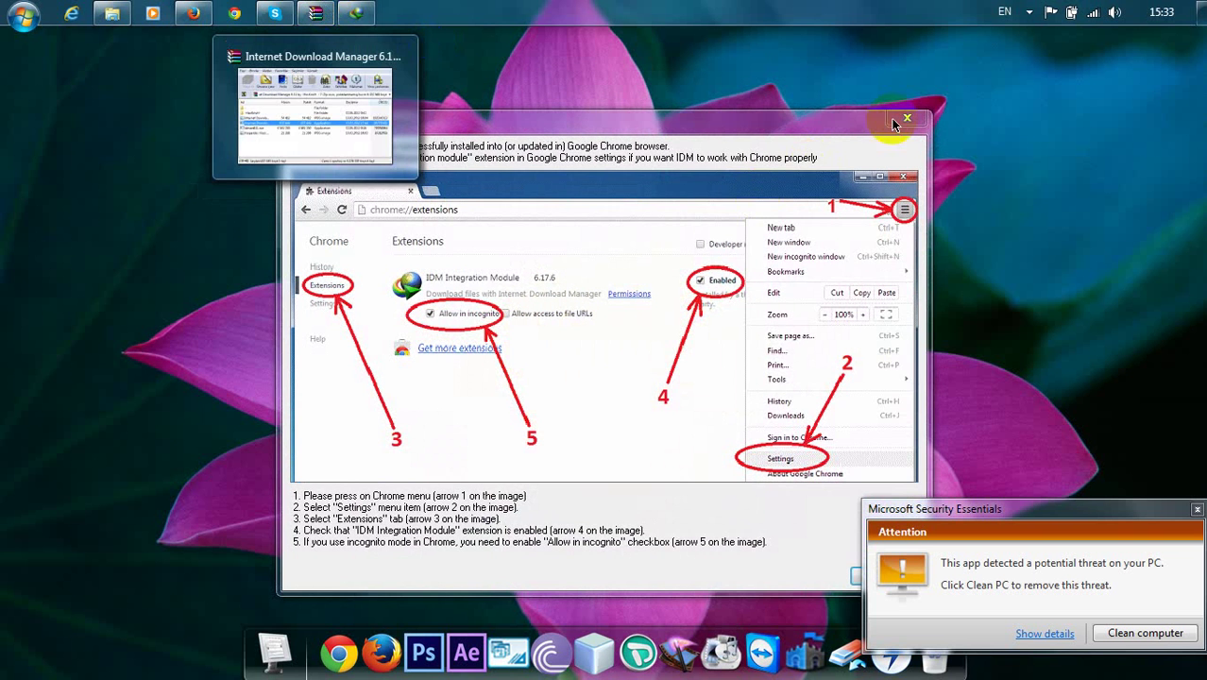
# Step: Close the Chrome extension instructions, then dismiss the serial code warning and the empty registration form
pyautogui.click(907, 120)
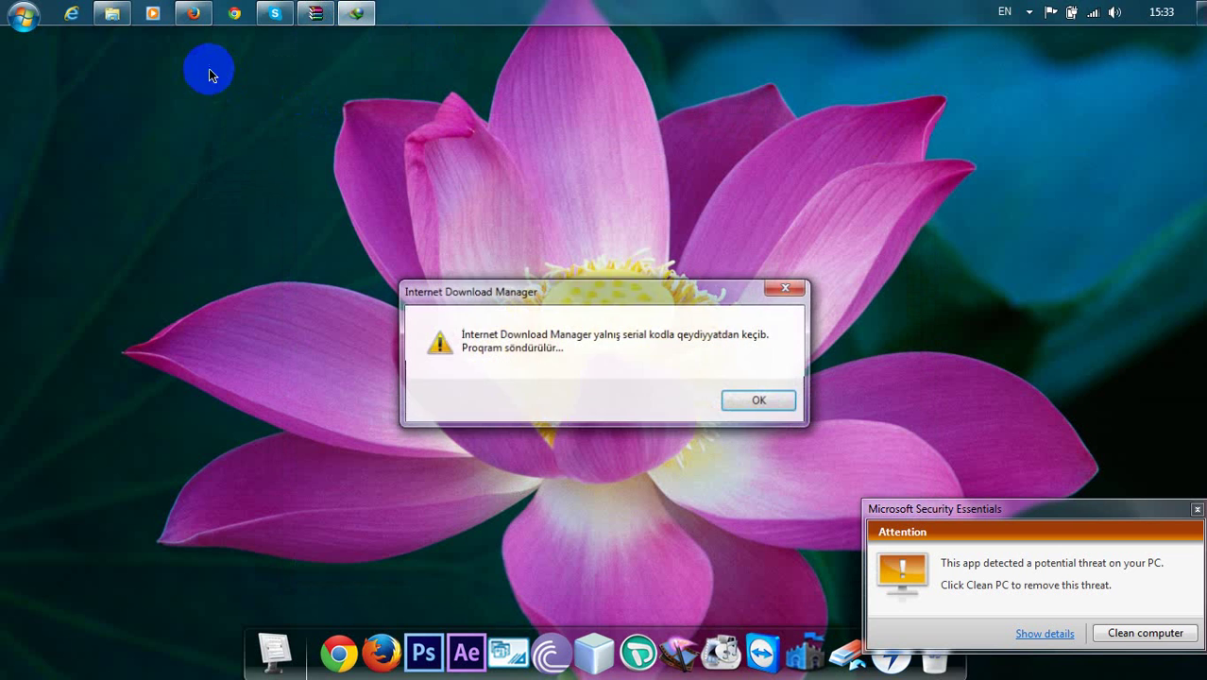
pyautogui.click(799, 286)
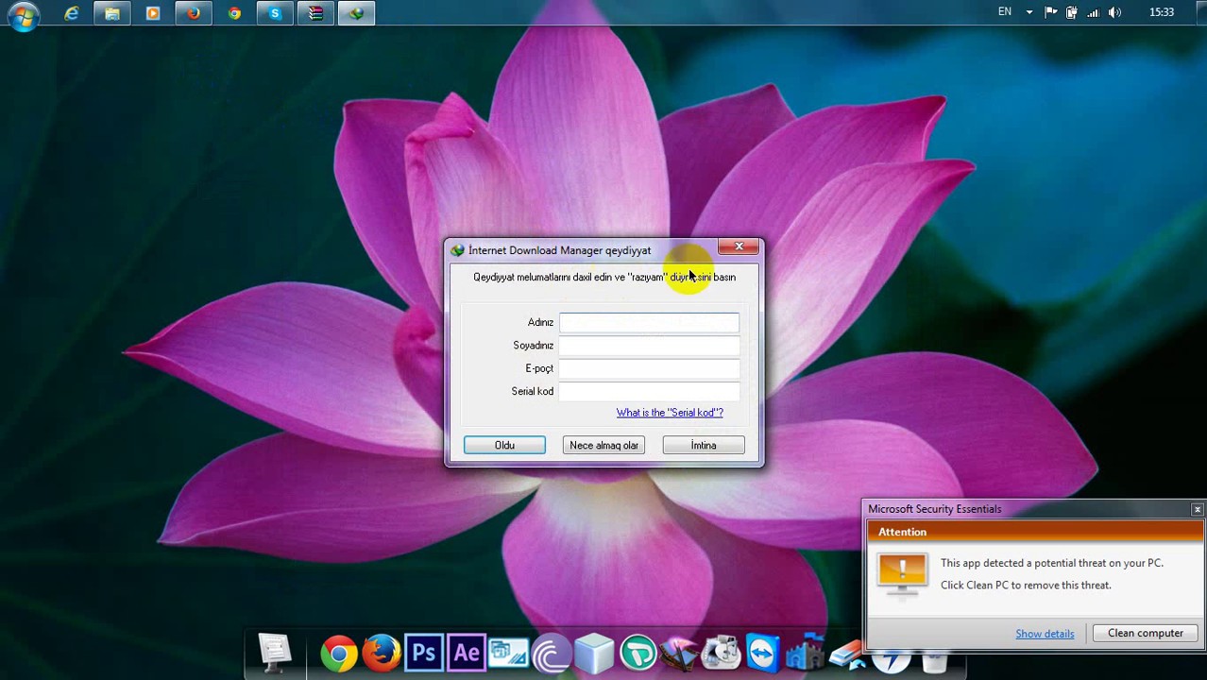
pyautogui.click(737, 249)
# Step: Run the patch application from the WinRAR archive again and select IDMan in the Internet Download Manager folder as the file to patch
pyautogui.click(315, 12)
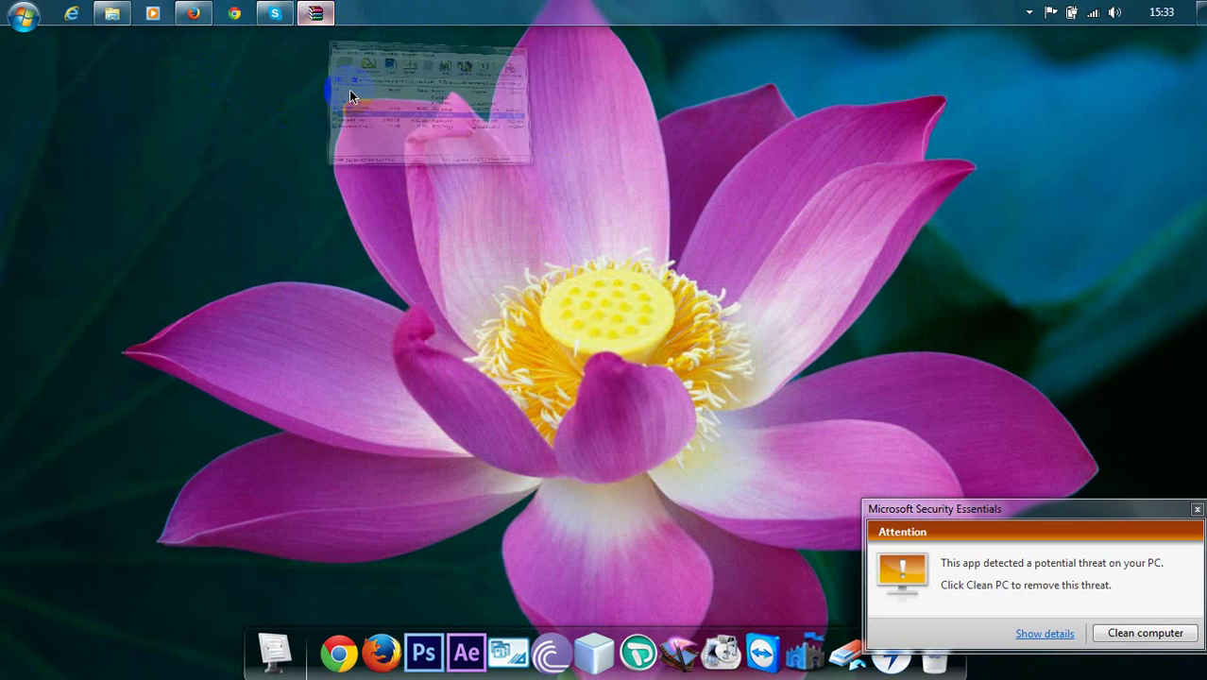
pyautogui.doubleClick(430, 319)
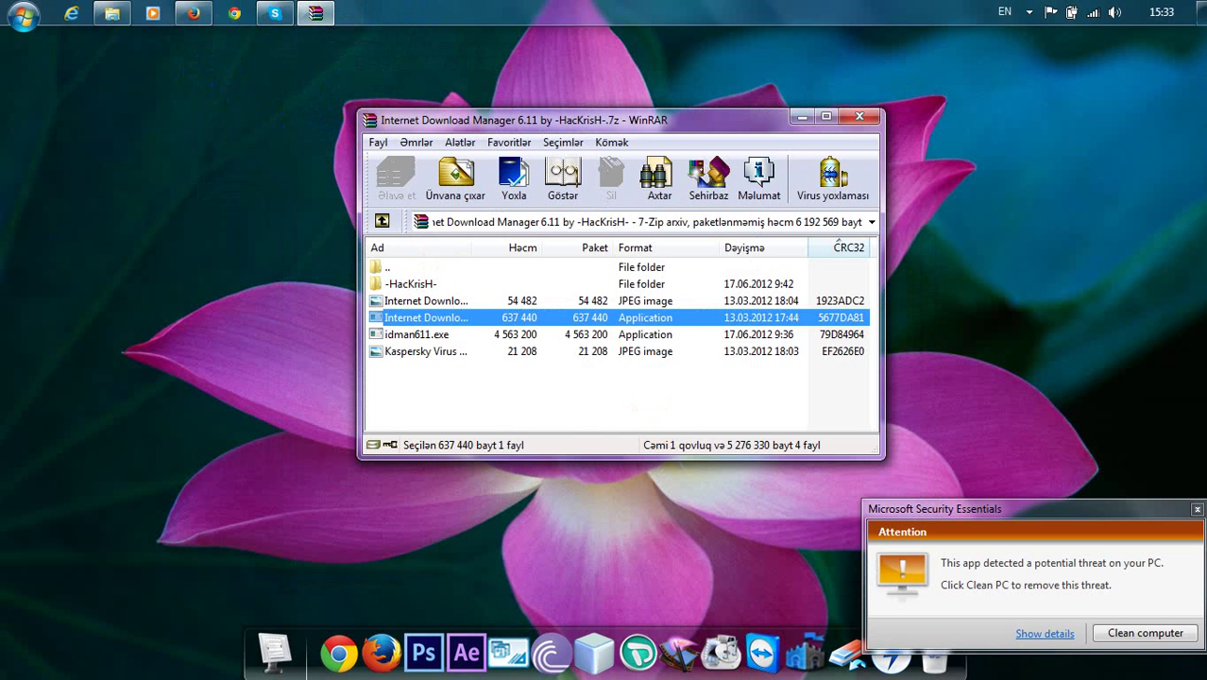
pyautogui.click(695, 385)
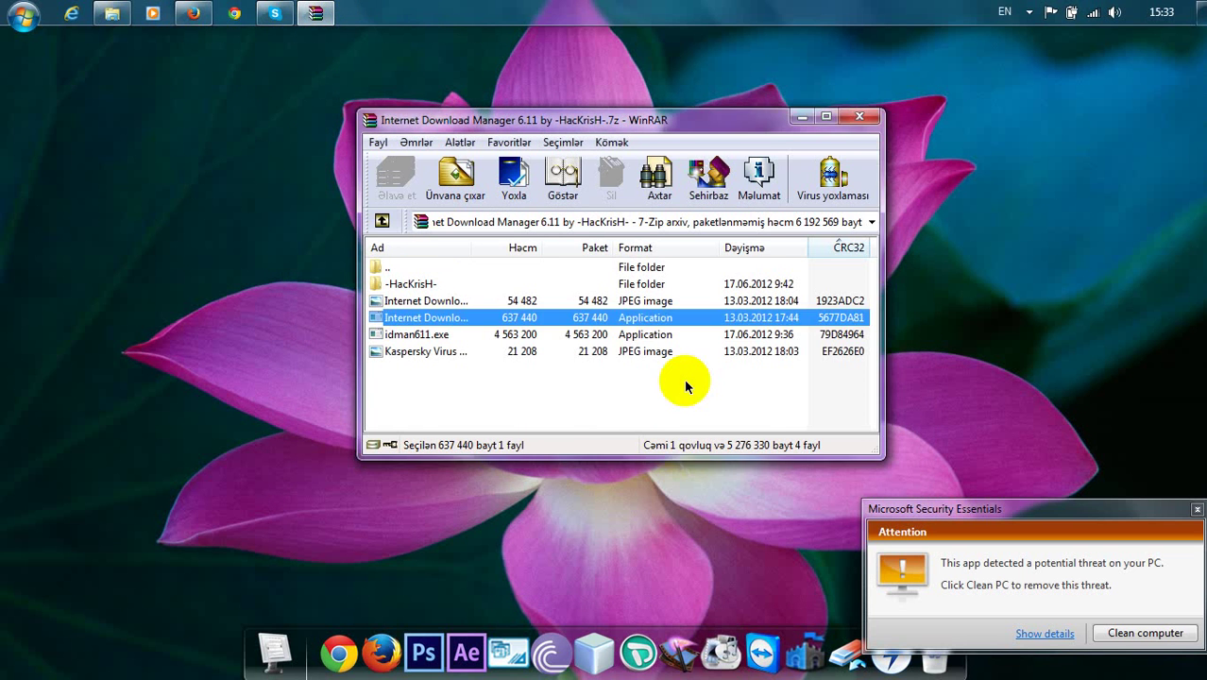
pyautogui.press('Return')
pyautogui.click(708, 426)
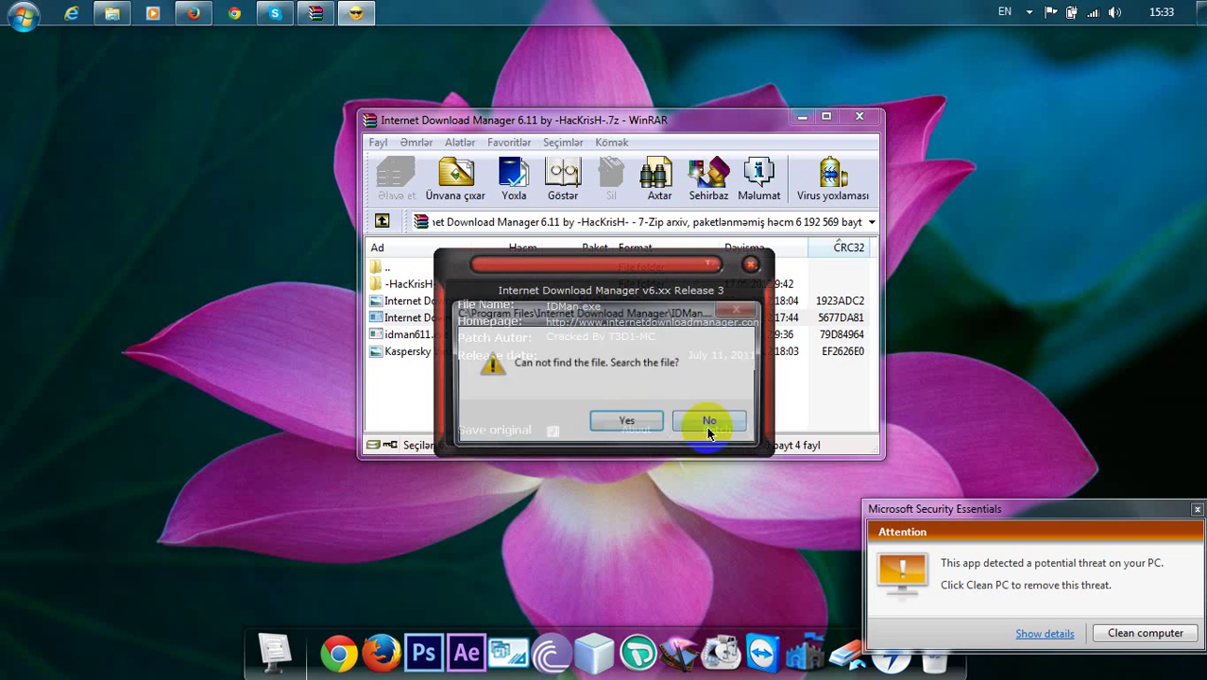
pyautogui.click(630, 420)
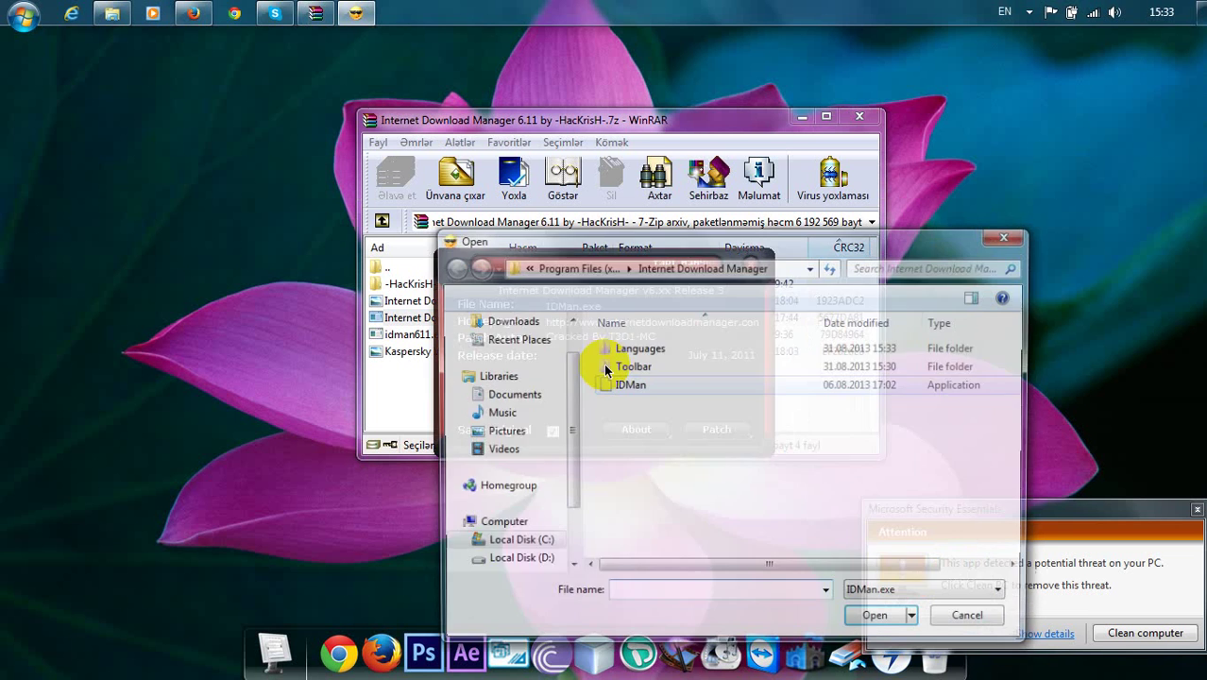
pyautogui.doubleClick(617, 392)
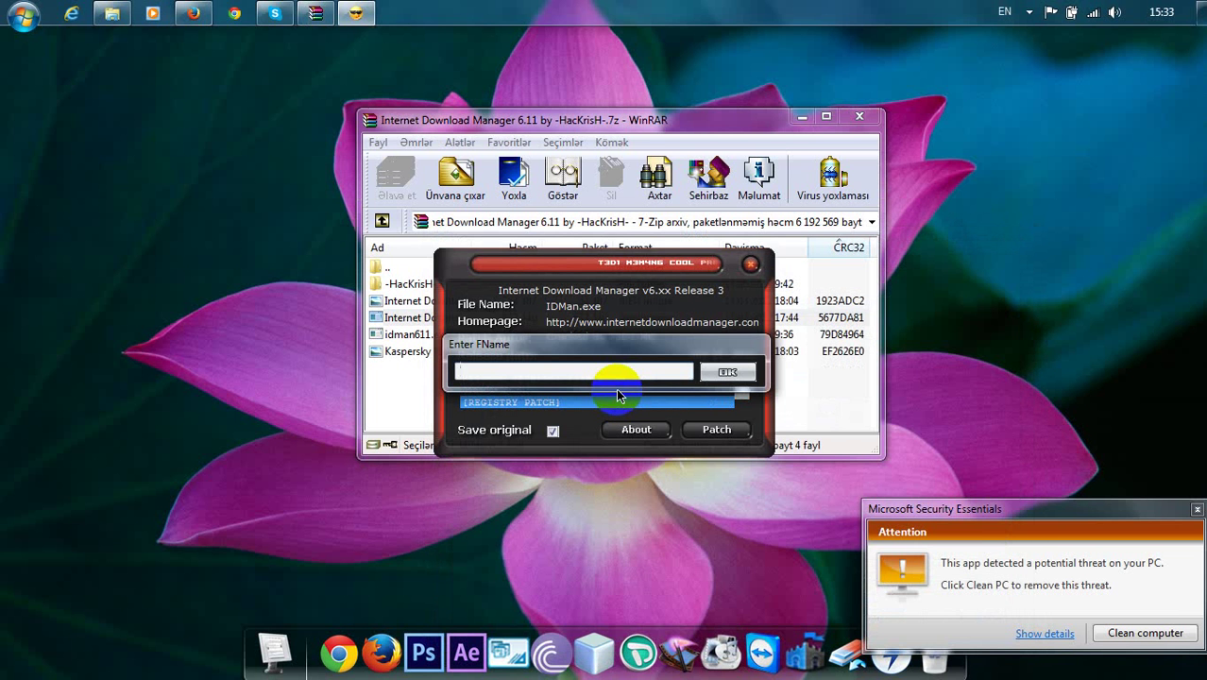
# Step: Enter IDMan as both the first and last name for the registry patch, and close the patch tool
pyautogui.write('IDMan')
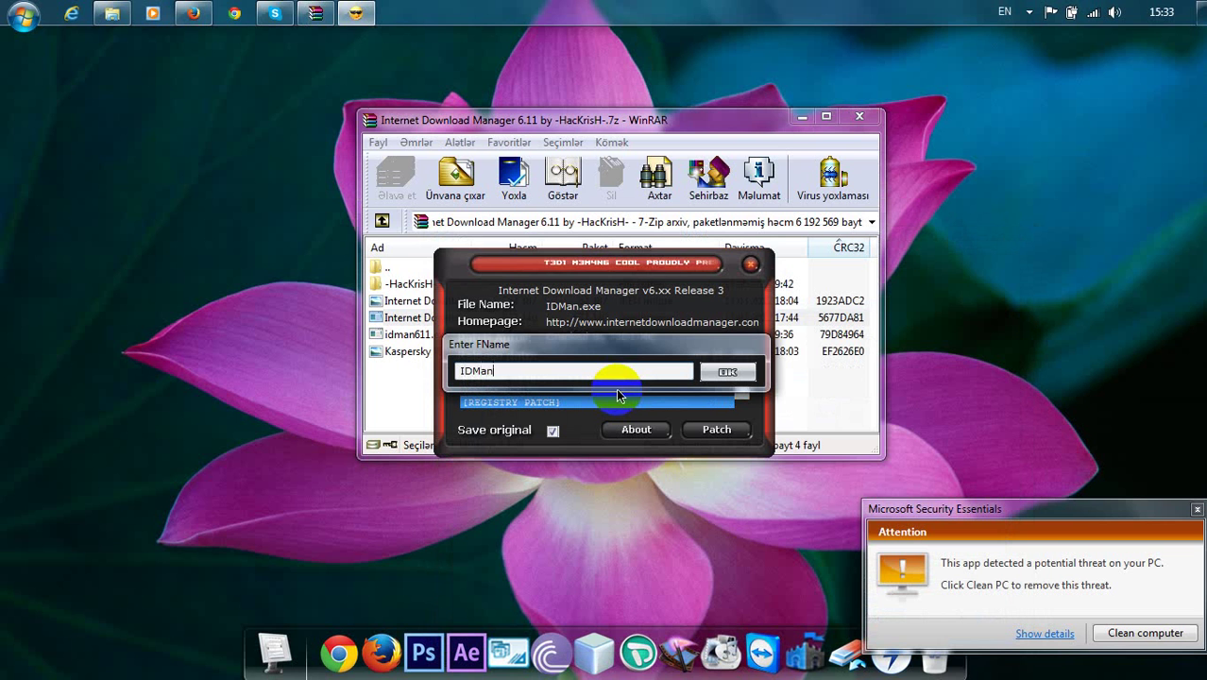
pyautogui.press('Return')
pyautogui.write('IDMan')
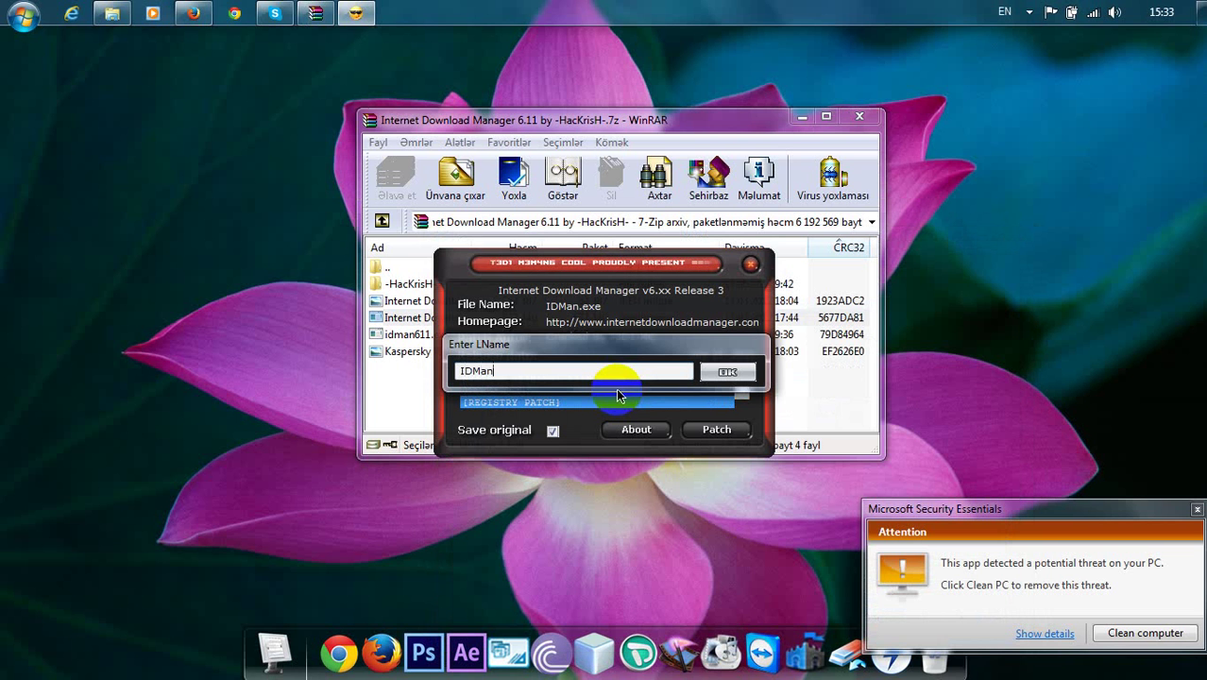
pyautogui.press('Return')
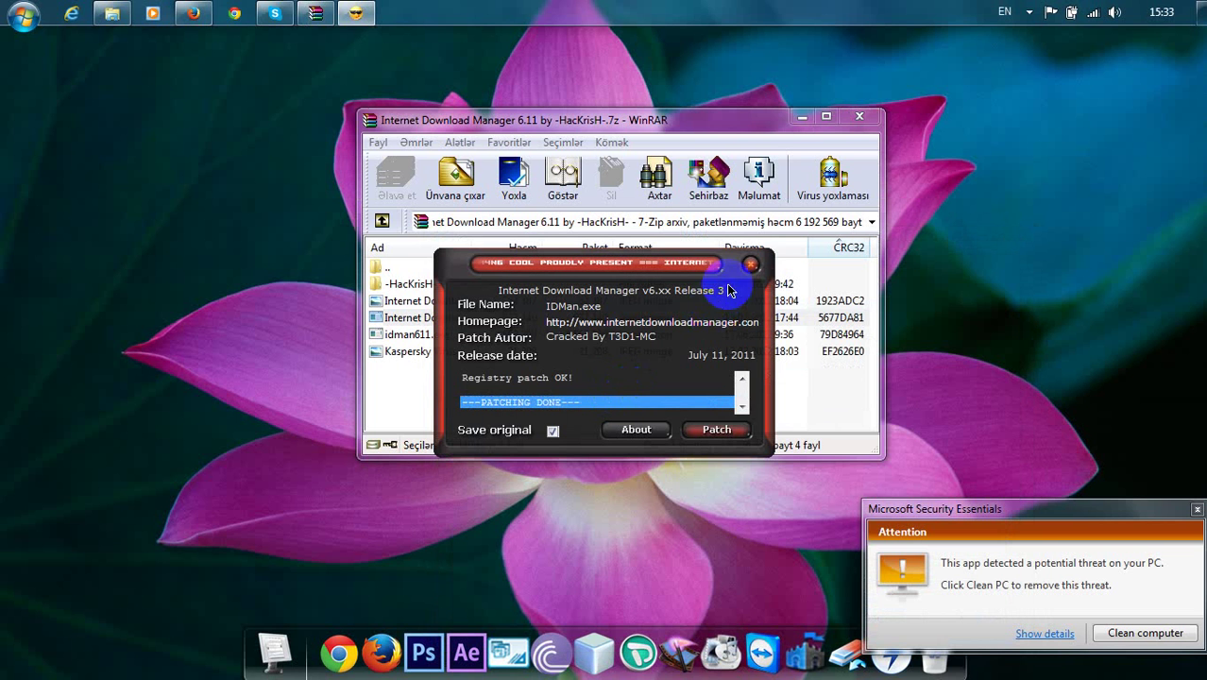
pyautogui.click(750, 263)
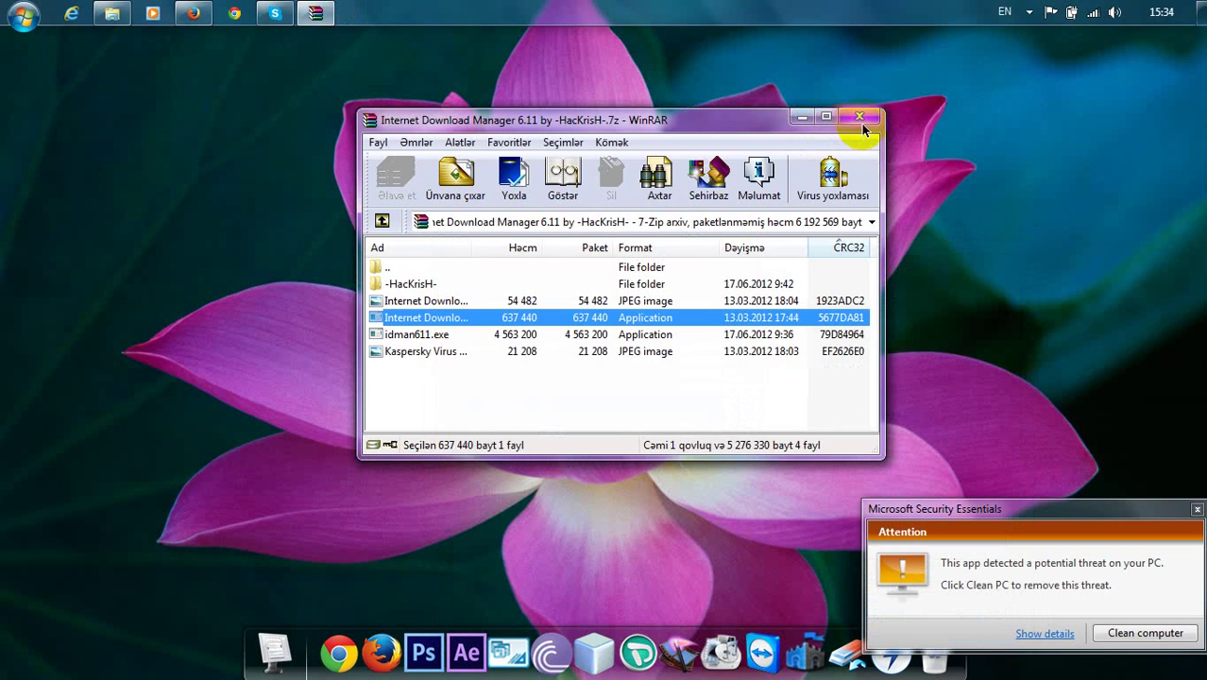
# Step: Close the archive window and have Microsoft Security Essentials clean the computer of the detected threat
pyautogui.click(862, 119)
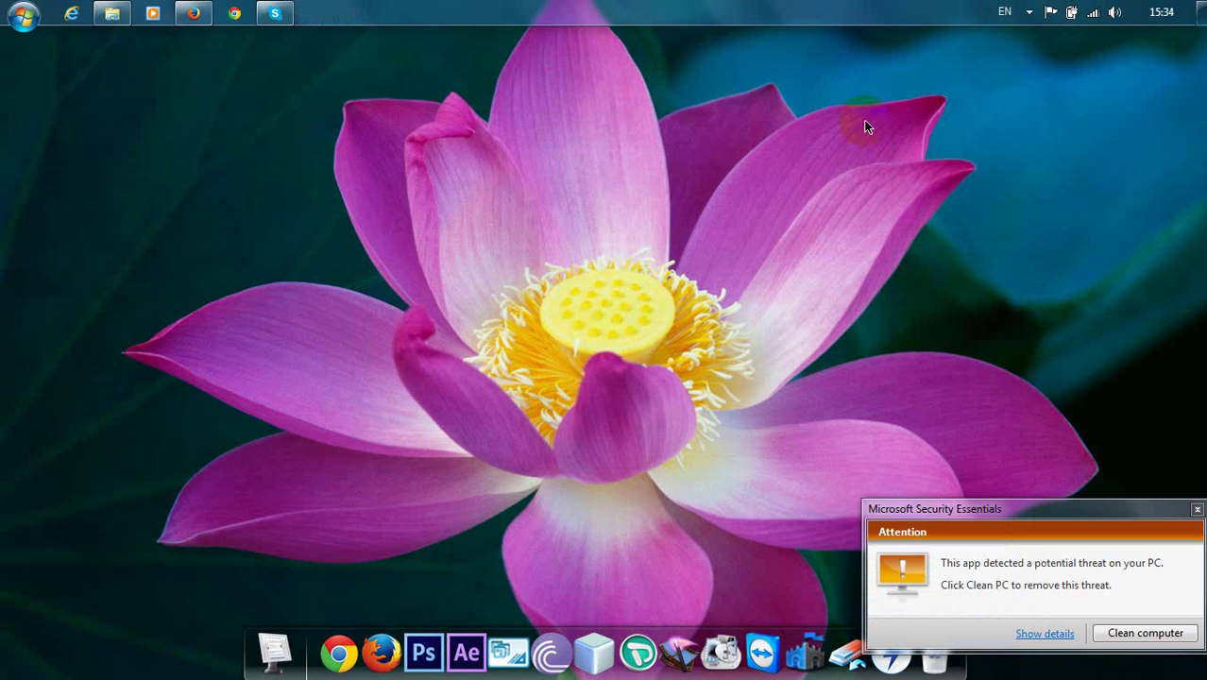
pyautogui.rightClick(753, 134)
pyautogui.click(787, 221)
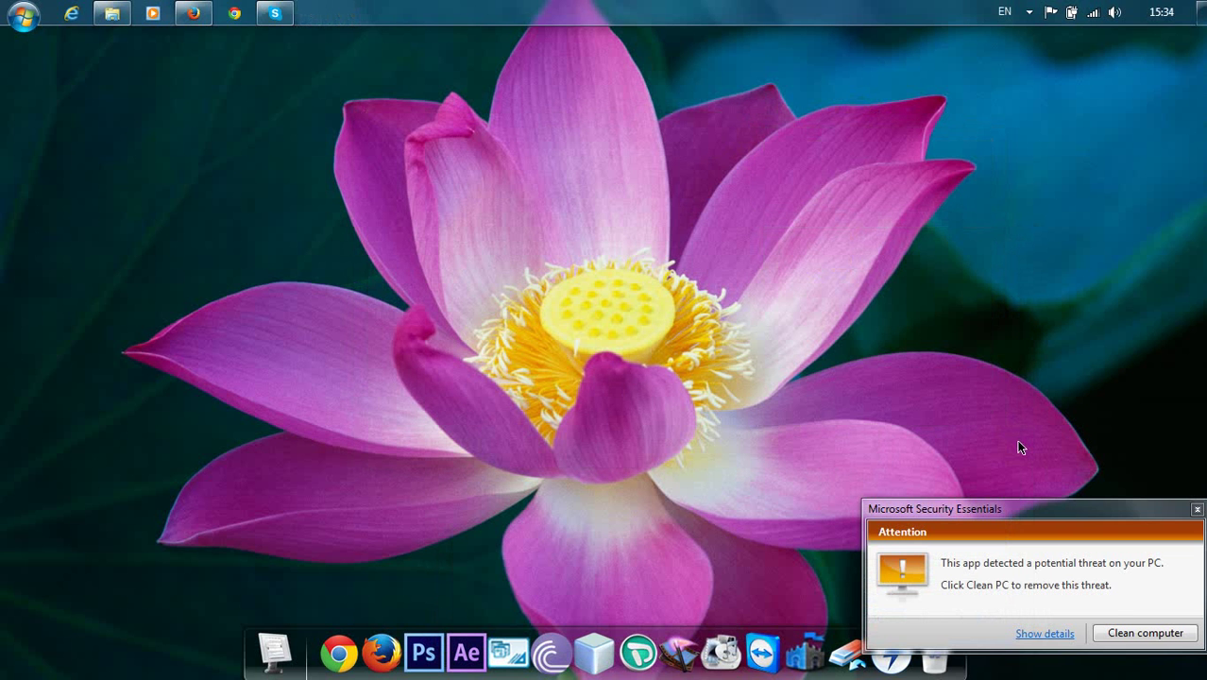
pyautogui.click(1101, 627)
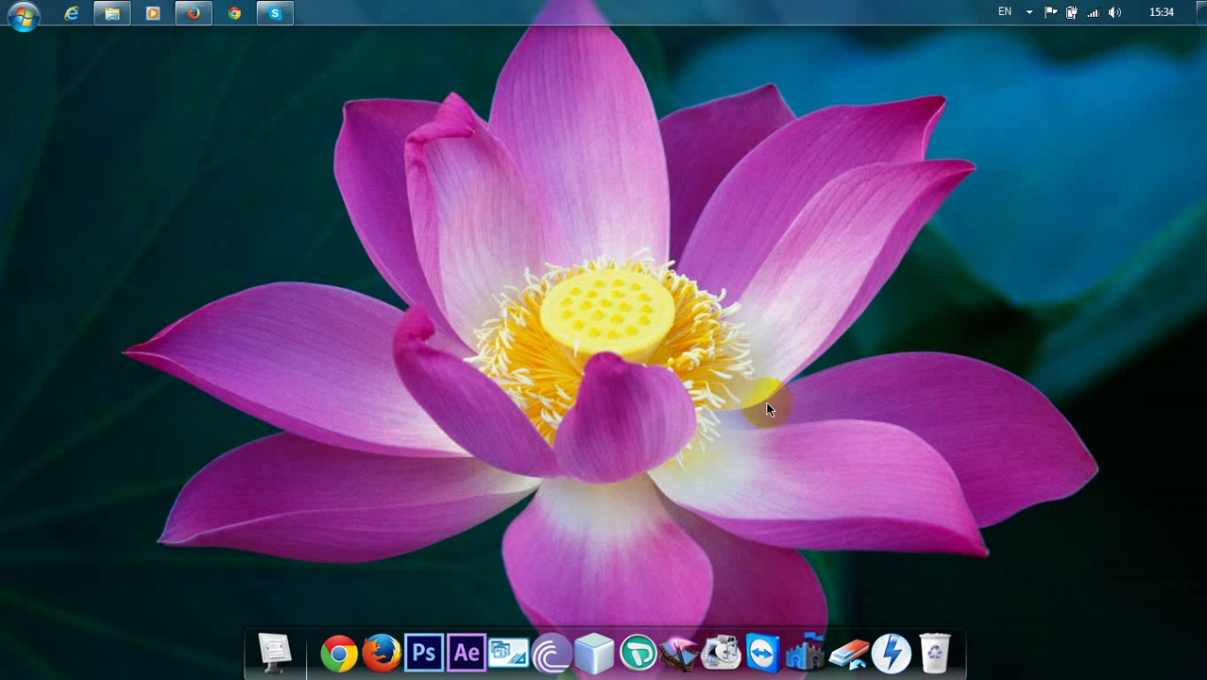
pyautogui.rightClick(549, 304)
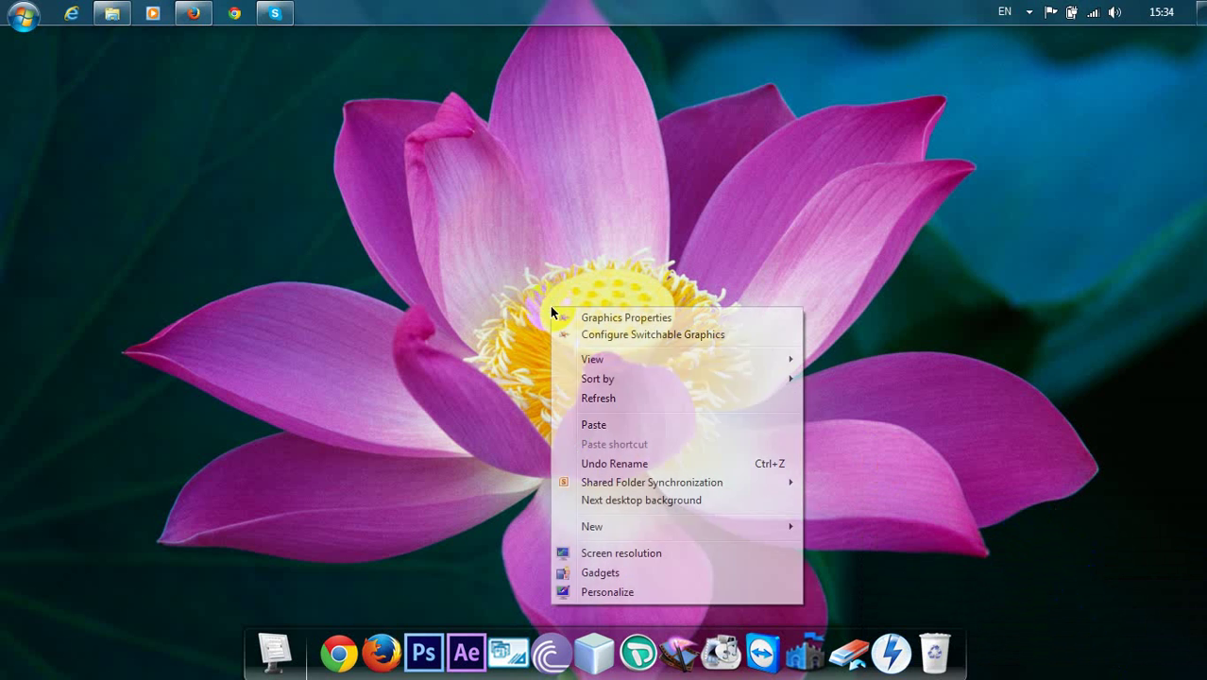
pyautogui.click(594, 383)
pyautogui.click(1028, 13)
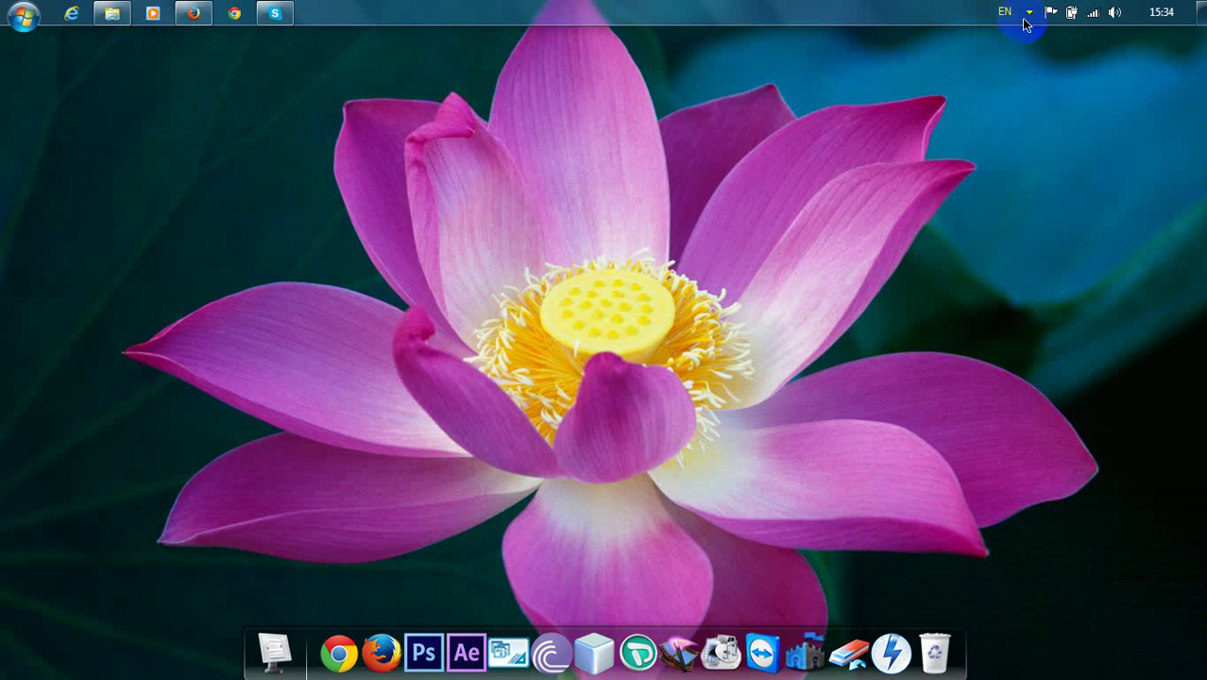
pyautogui.click(1027, 13)
# Step: Launch Internet Download Manager to check that the updated program opens, and close its window
pyautogui.click(23, 14)
pyautogui.click(167, 156)
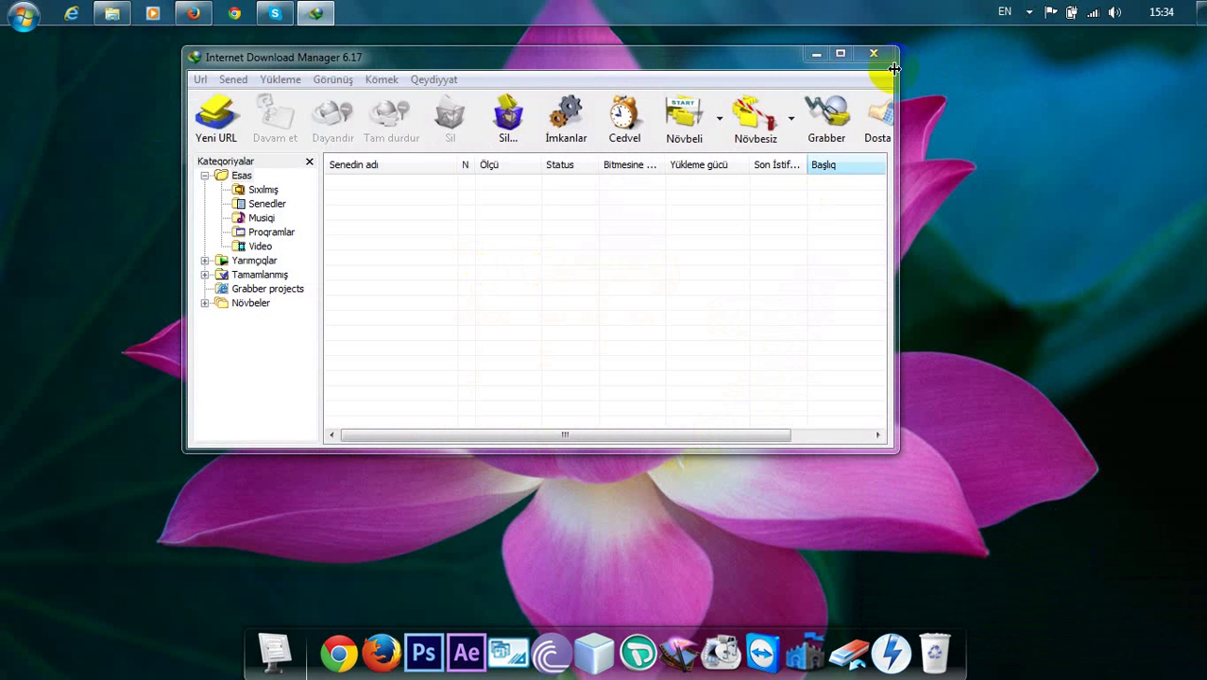
pyautogui.click(879, 57)
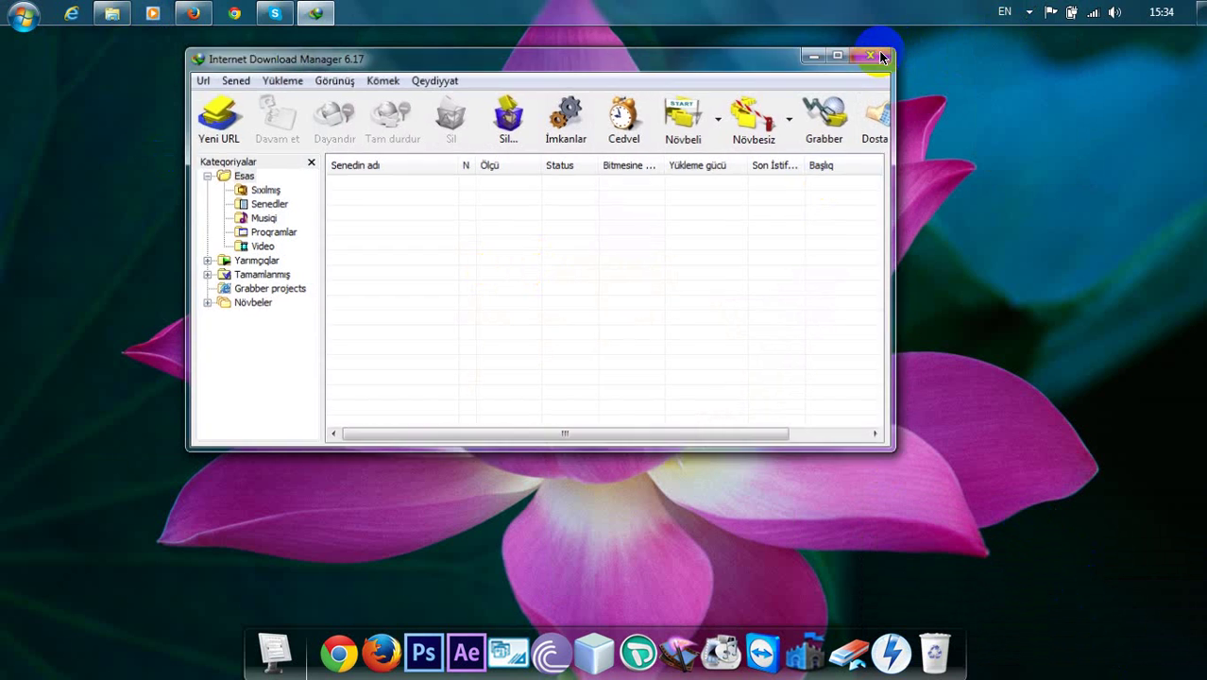
# Step: Refresh the desktop and close the Microsoft Security Essentials cleaning notification
pyautogui.rightClick(653, 172)
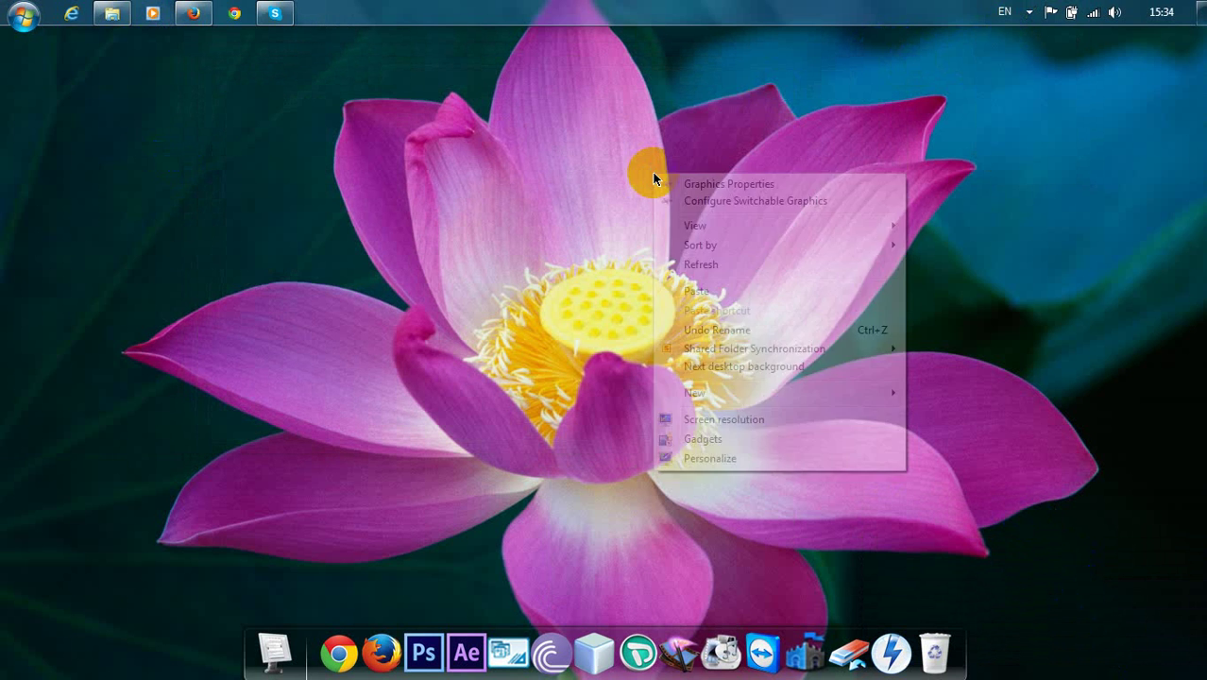
pyautogui.click(674, 264)
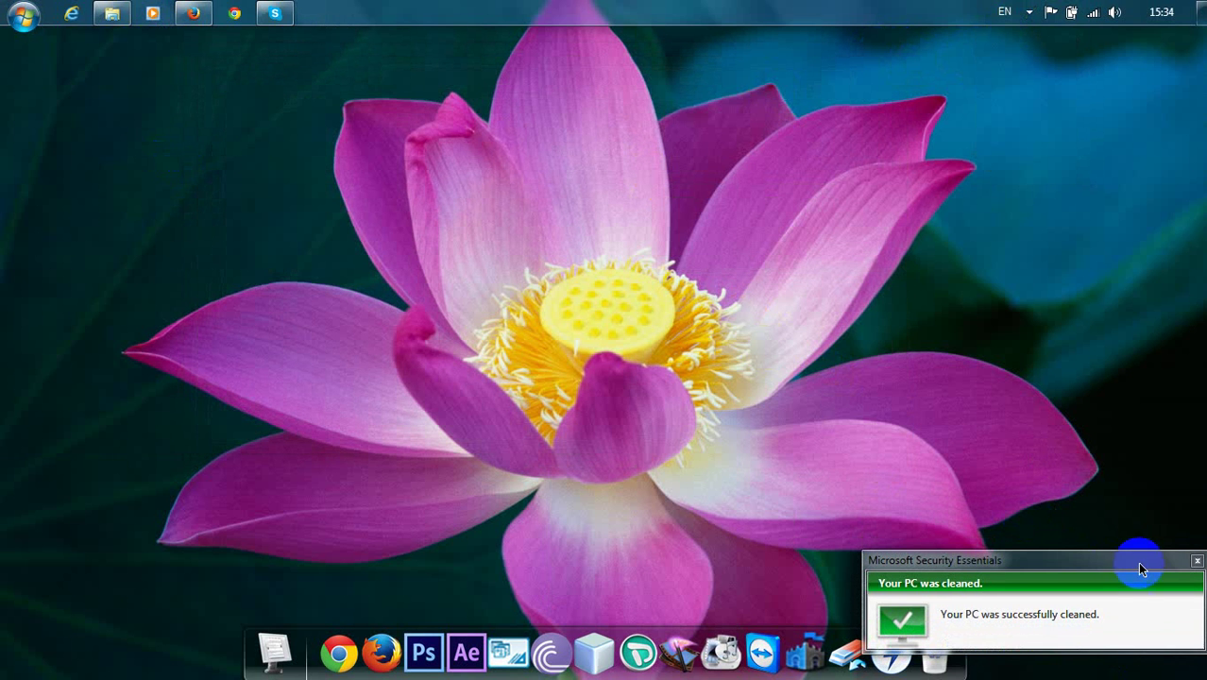
pyautogui.click(1196, 560)
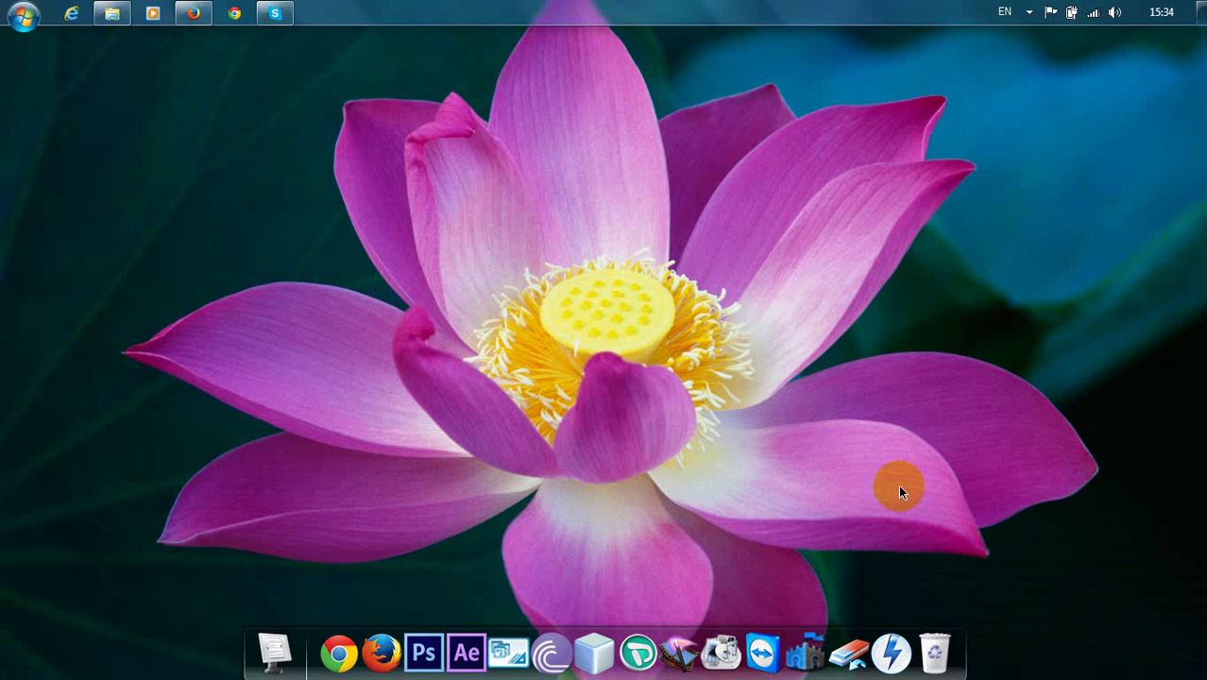